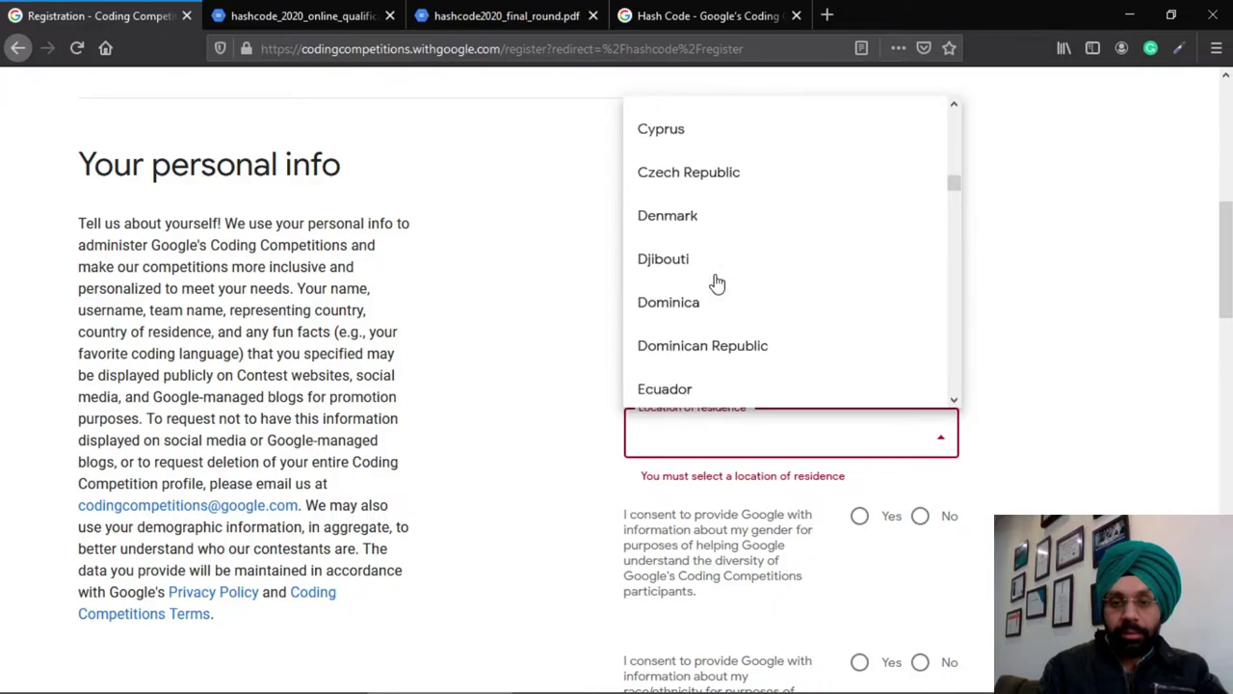
# Set location of residence to India and agree to share gender information
pyautogui.scroll(1, 715, 281)
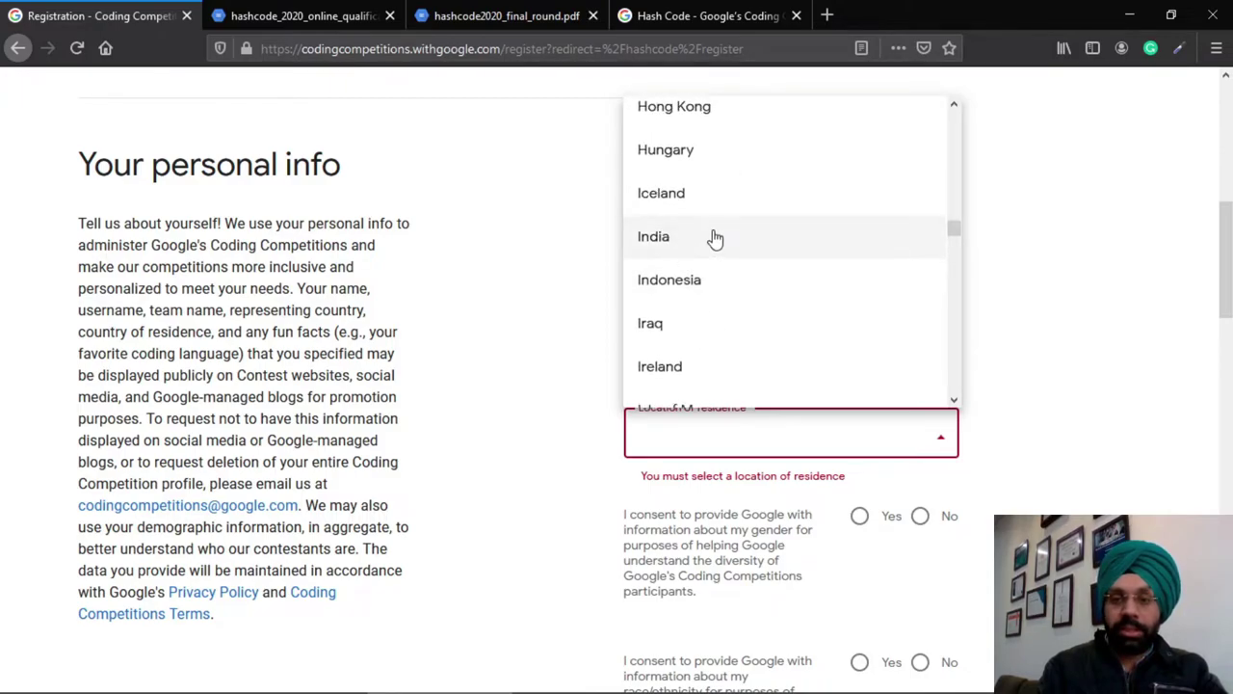
pyautogui.click(713, 238)
pyautogui.scroll(-3, 1083, 405)
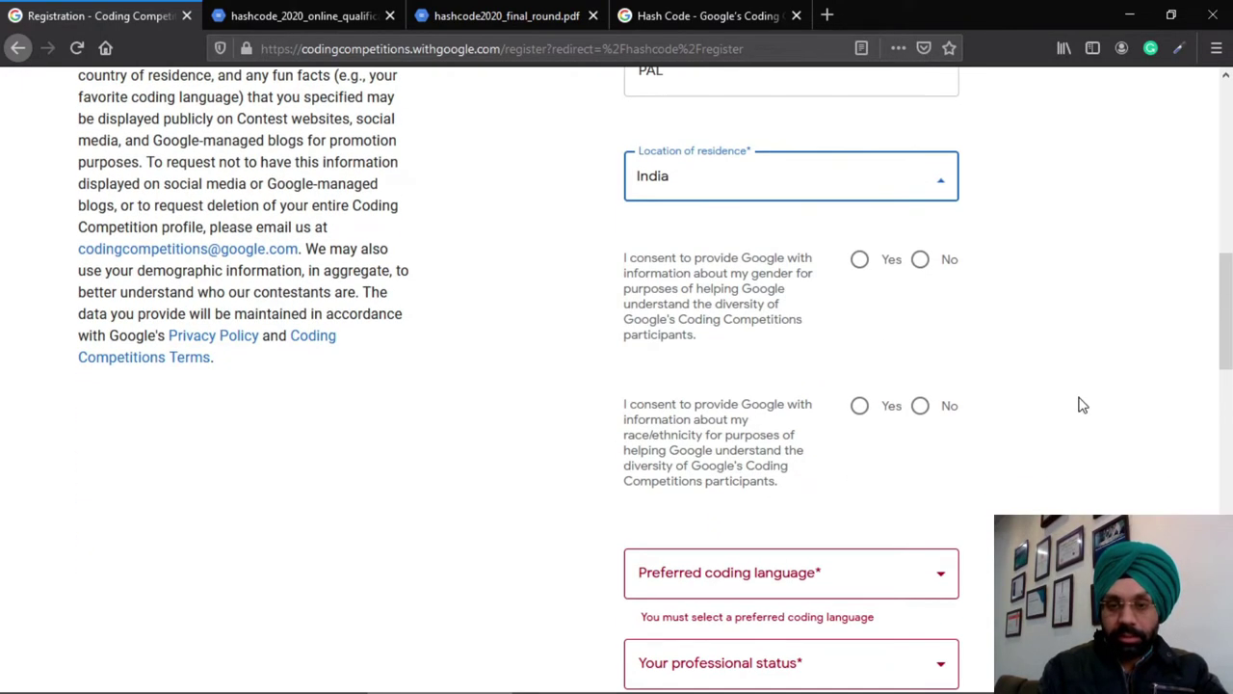
pyautogui.click(860, 261)
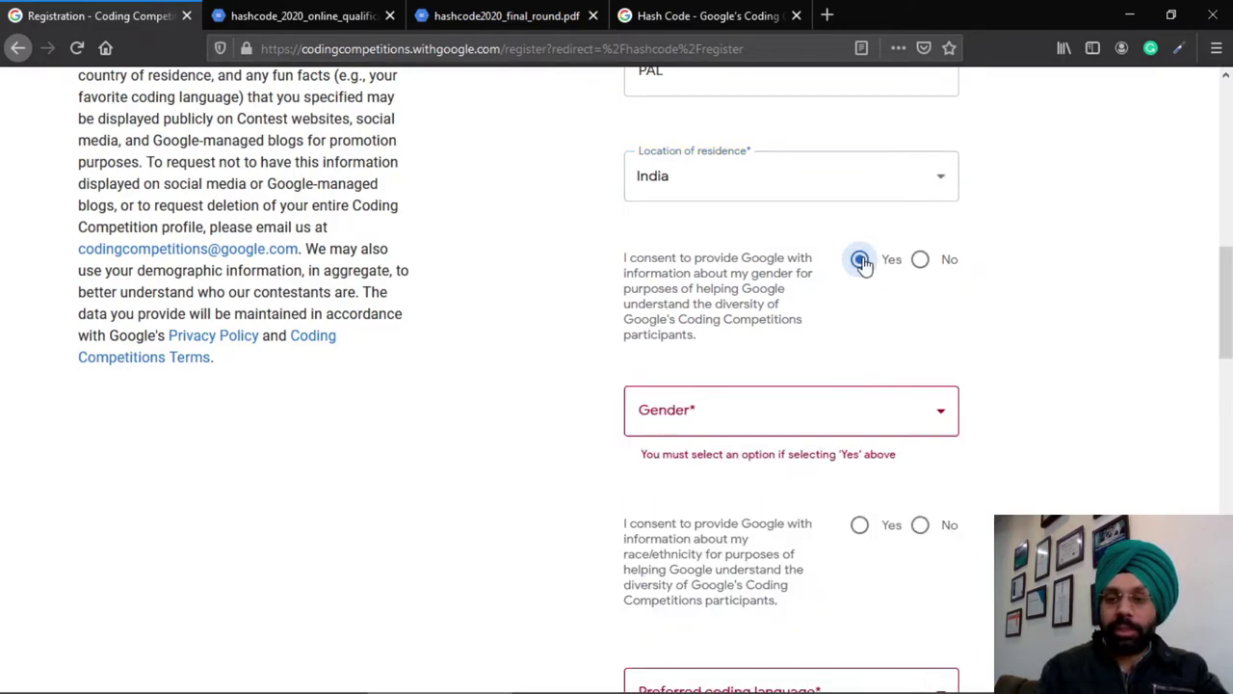
# Choose Male in the Gender dropdown
pyautogui.scroll(-2, 998, 371)
pyautogui.click(927, 292)
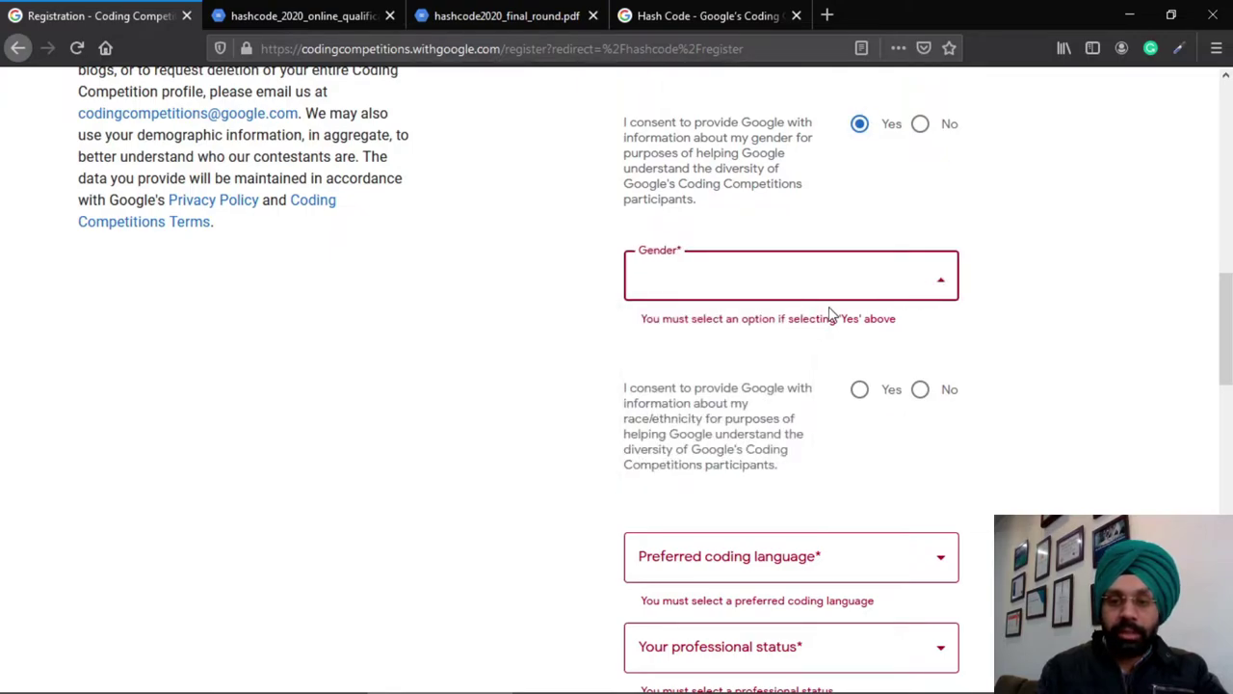
pyautogui.click(729, 276)
pyautogui.click(732, 278)
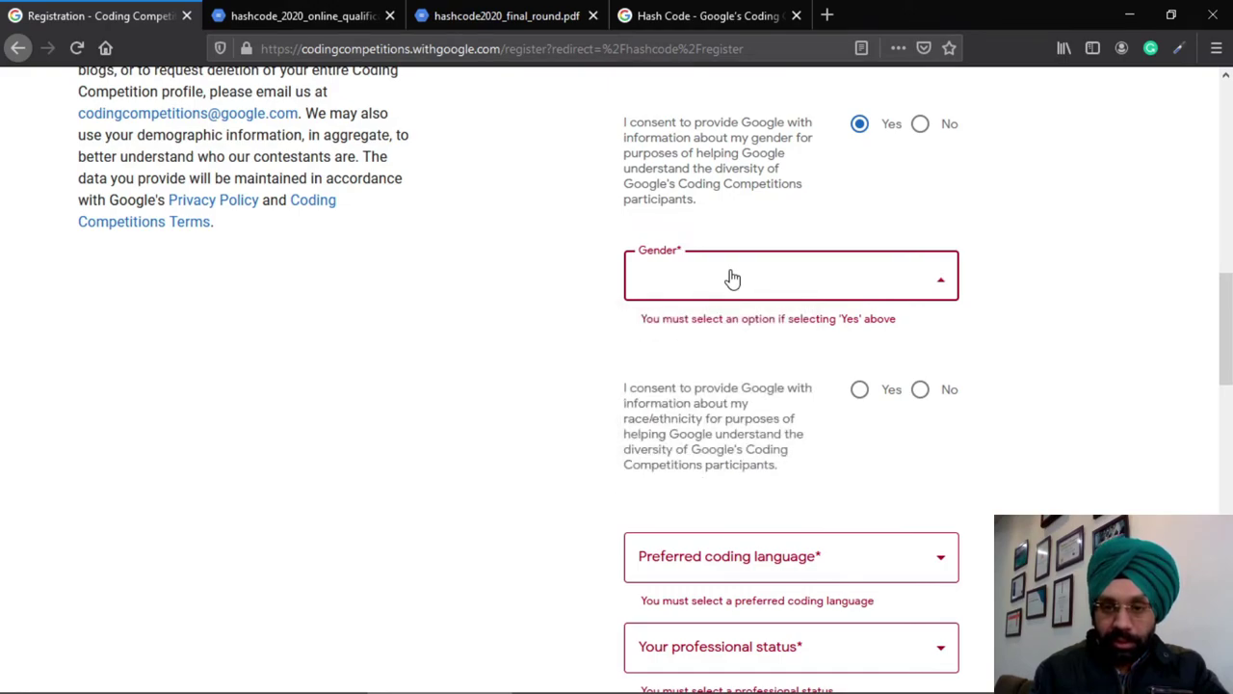
pyautogui.click(733, 278)
pyautogui.click(733, 279)
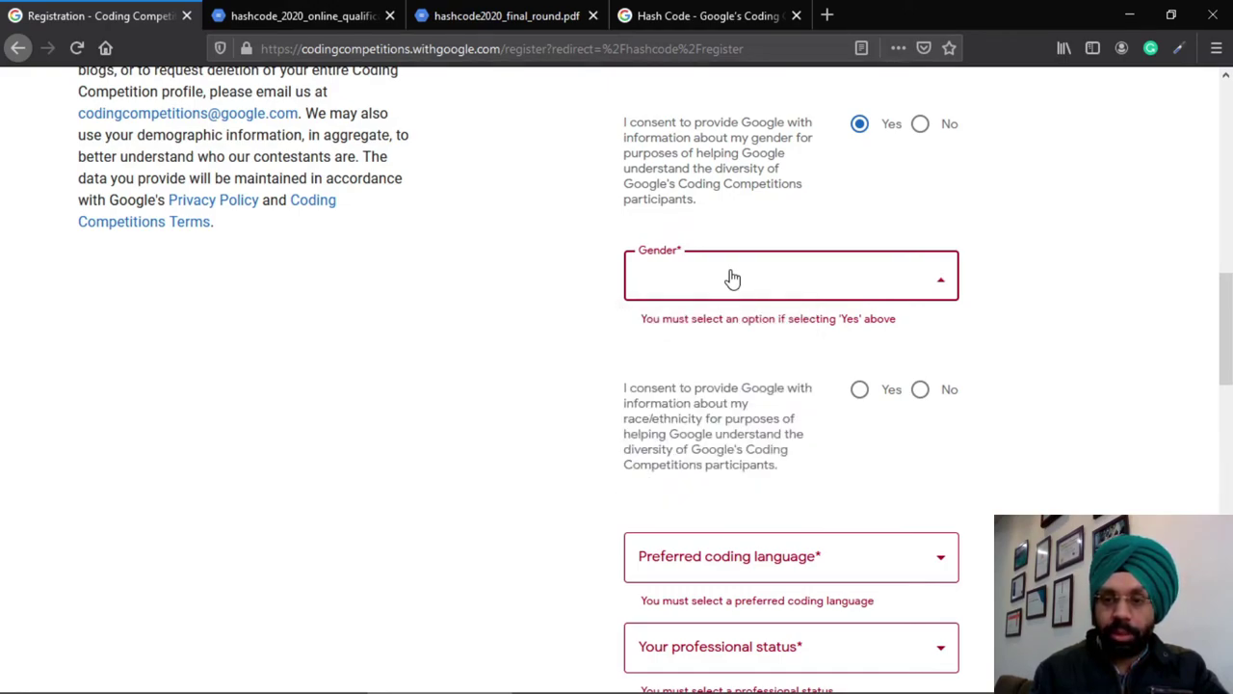
pyautogui.click(732, 278)
pyautogui.click(733, 278)
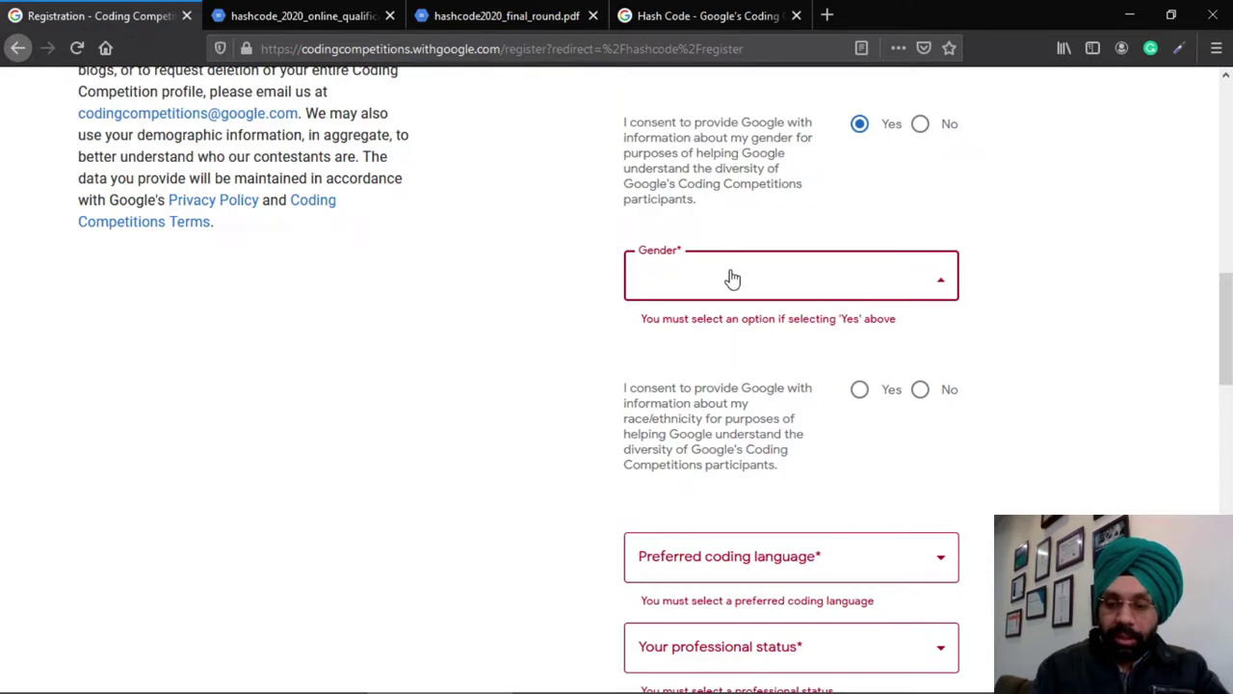
pyautogui.click(733, 278)
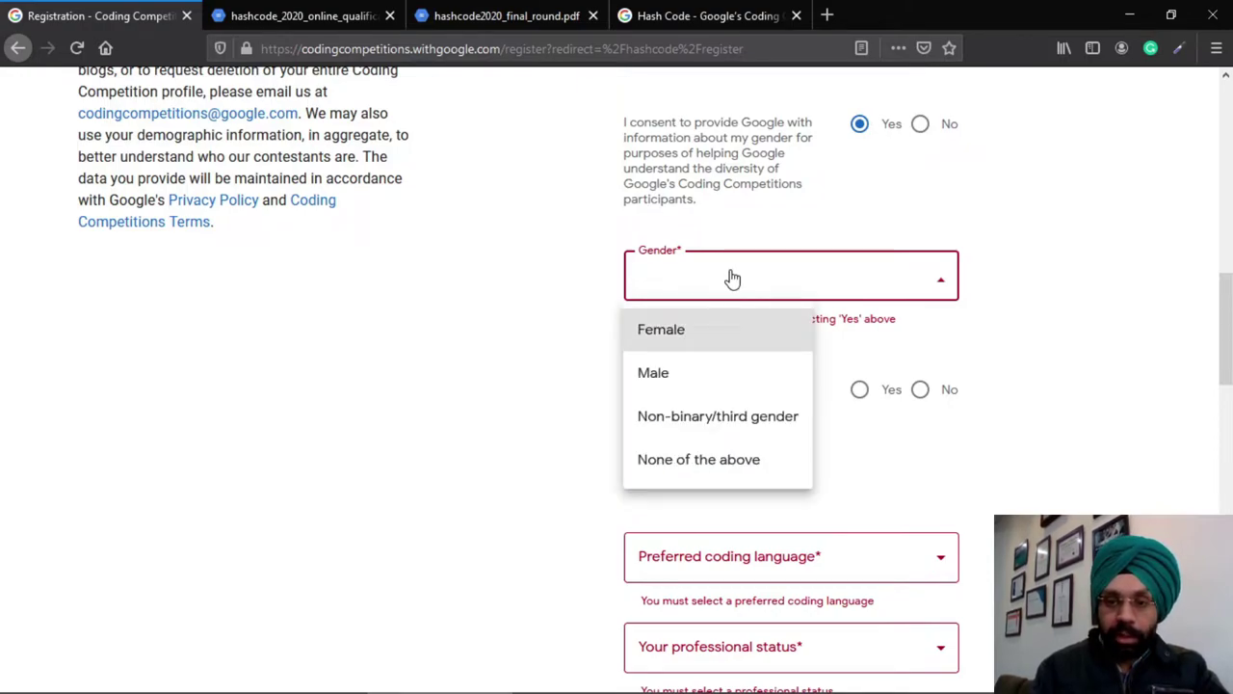
pyautogui.press('Down')
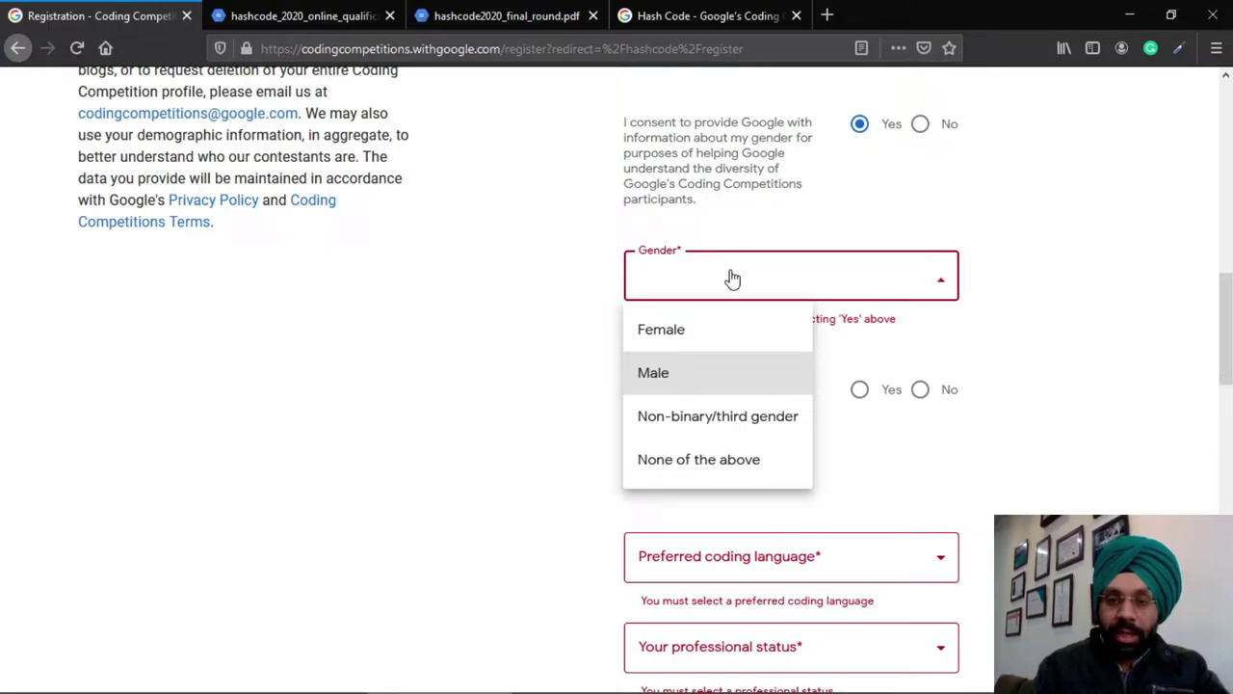
pyautogui.press('Return')
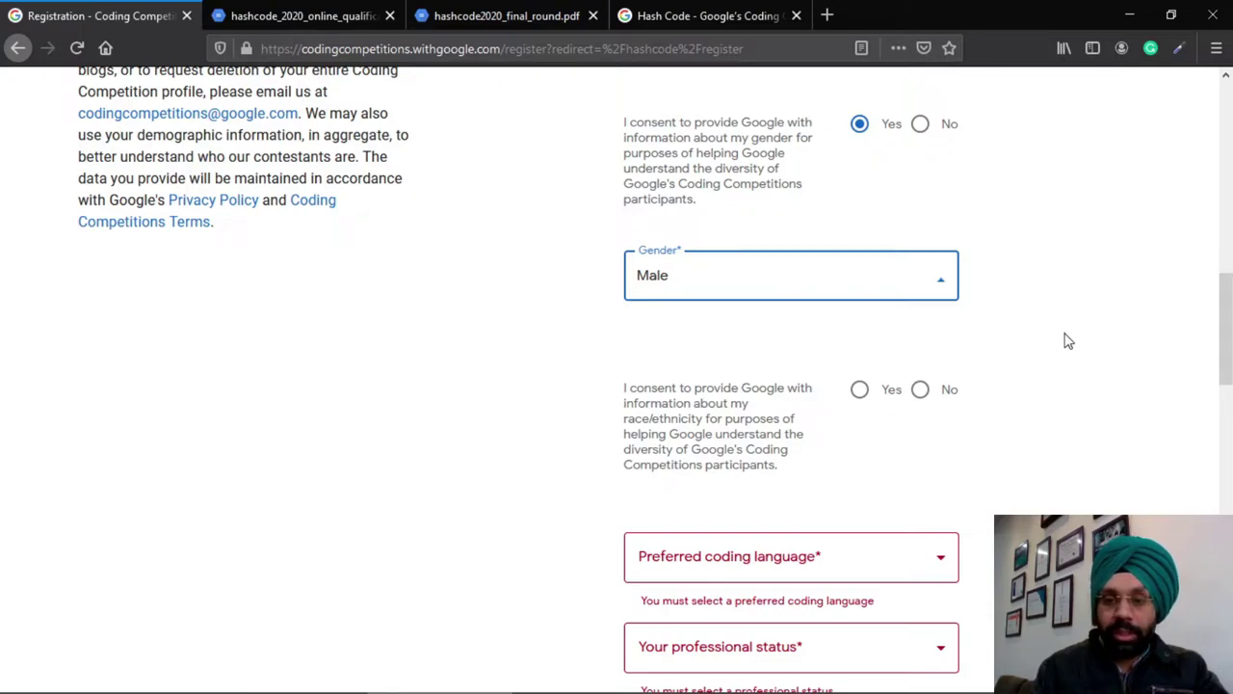
# Decline sharing race/ethnicity information
pyautogui.scroll(-2, 1068, 340)
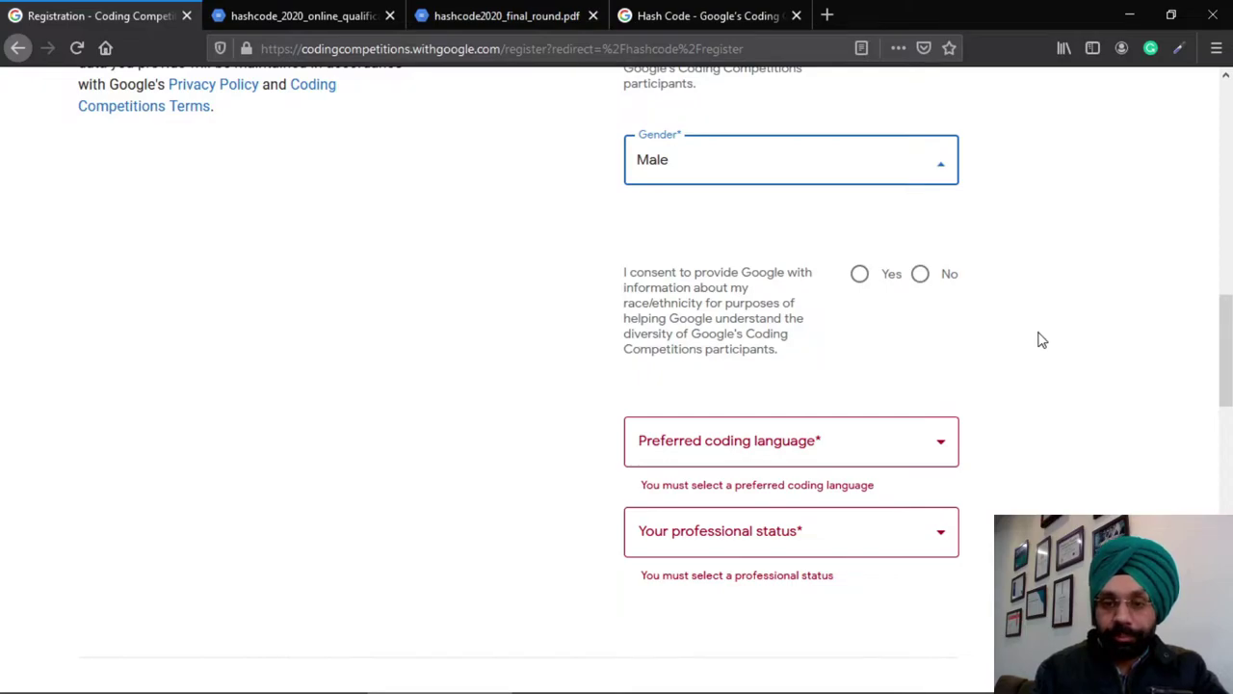
pyautogui.click(920, 274)
pyautogui.scroll(-2, 922, 298)
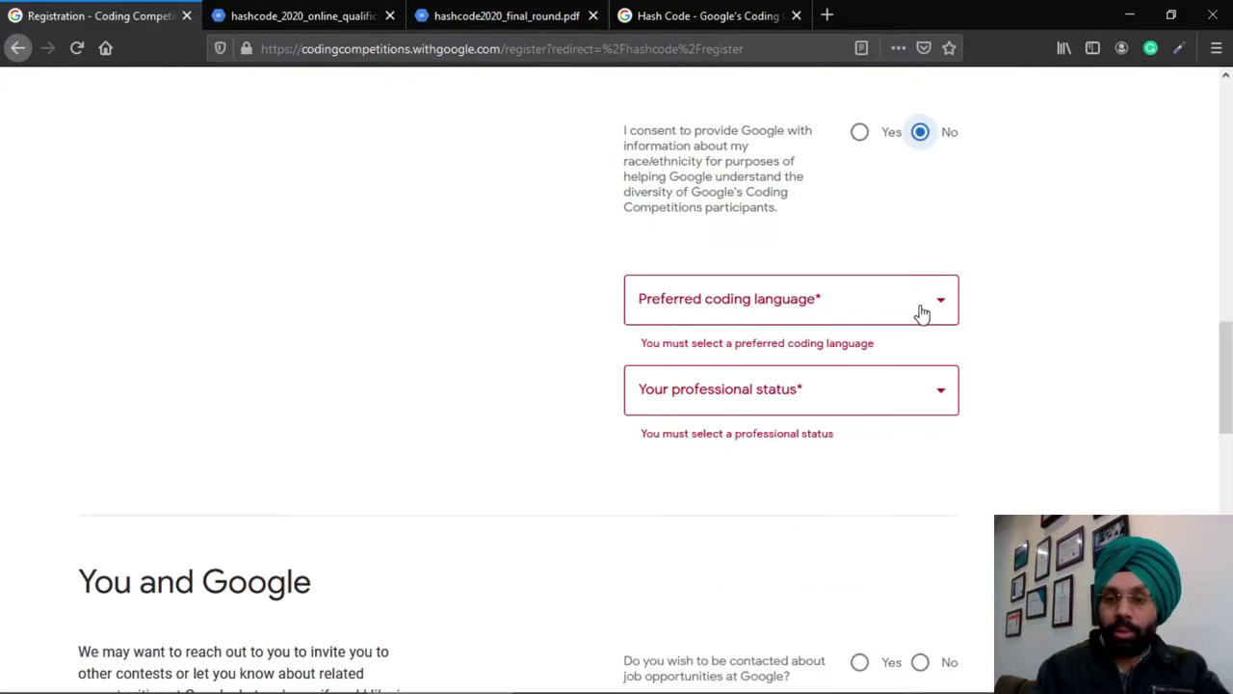
# Choose Other as the preferred coding language and enter 'Embedded C'
pyautogui.click(922, 312)
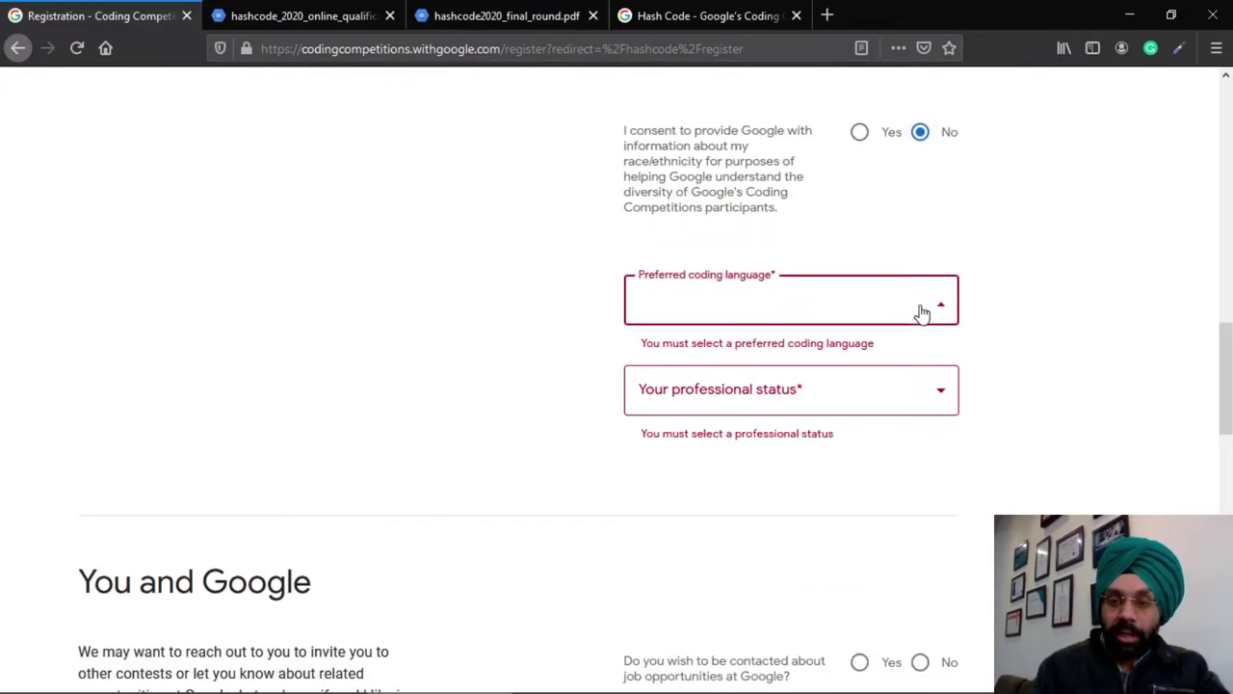
pyautogui.click(922, 312)
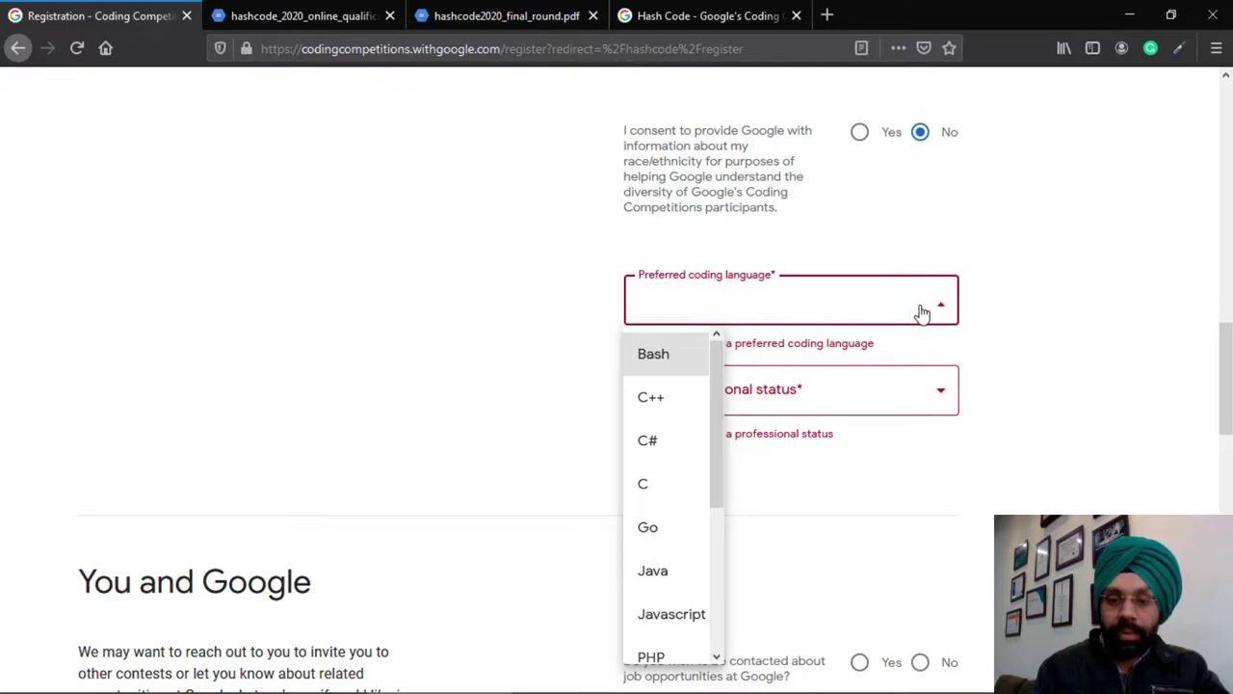
pyautogui.press('Down')
pyautogui.press('Down')
pyautogui.press('Down')
pyautogui.press('Down')
pyautogui.press('Down')
pyautogui.press('Down')
pyautogui.press('Down')
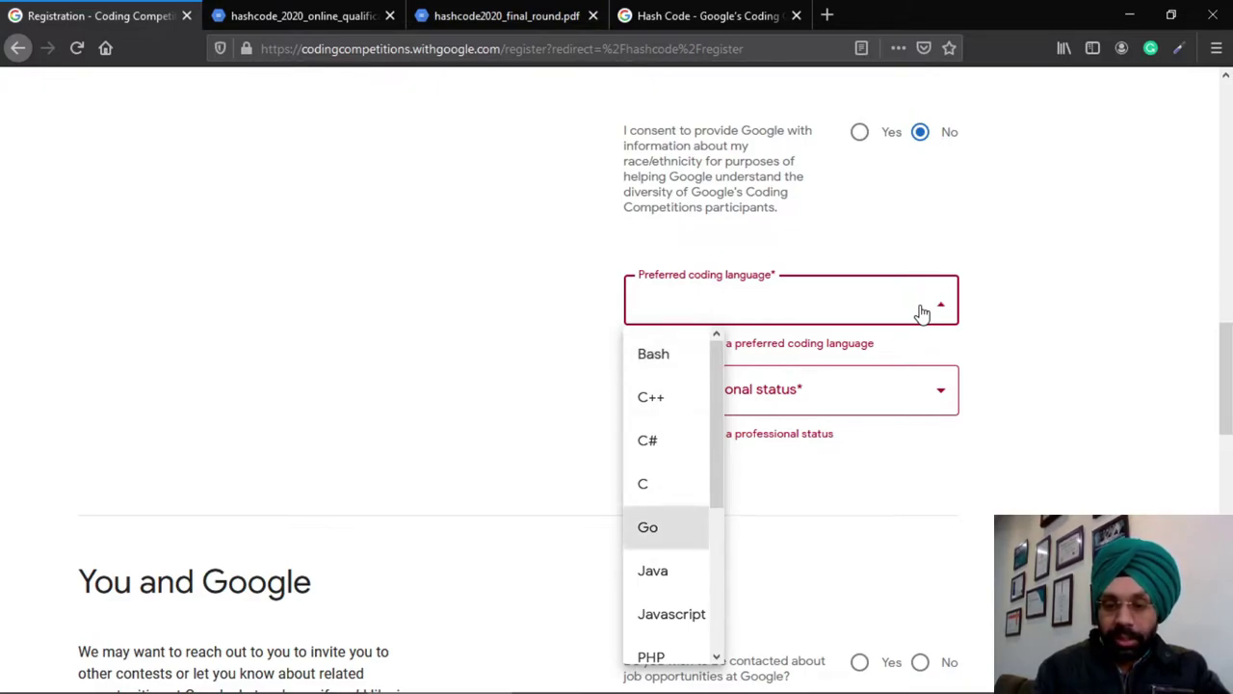
pyautogui.press('Down')
pyautogui.press('Down')
pyautogui.press('Down')
pyautogui.press('Down')
pyautogui.press('Down')
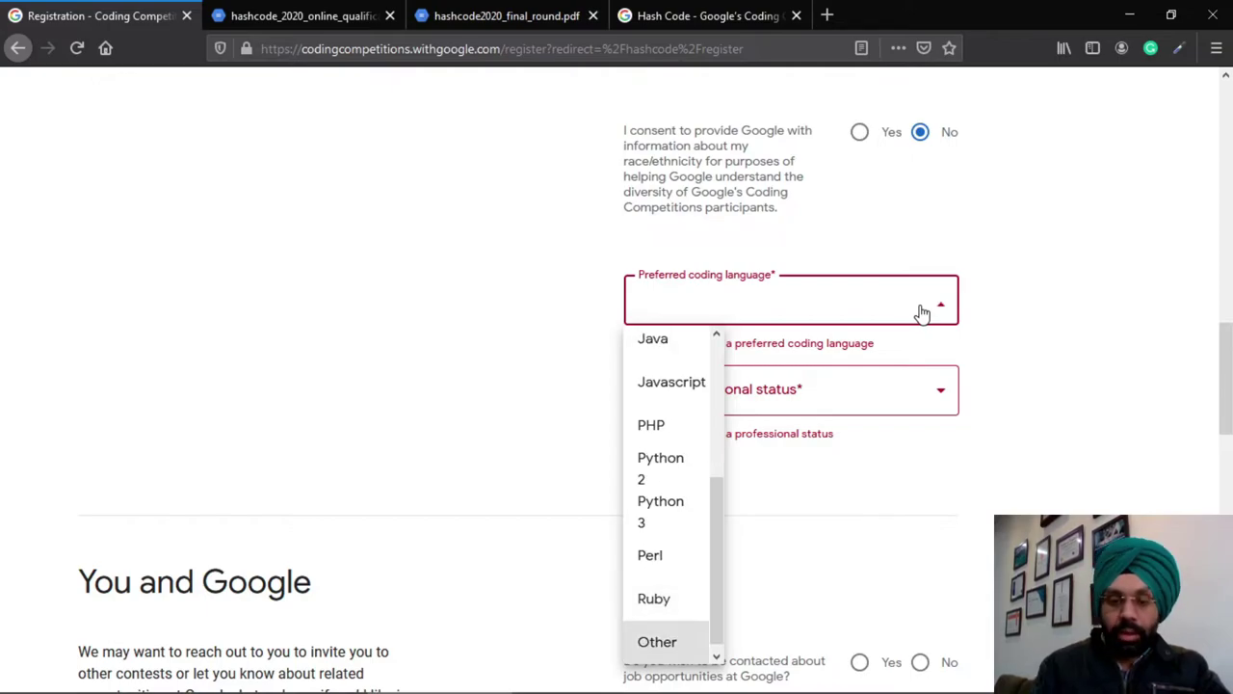
pyautogui.press('Return')
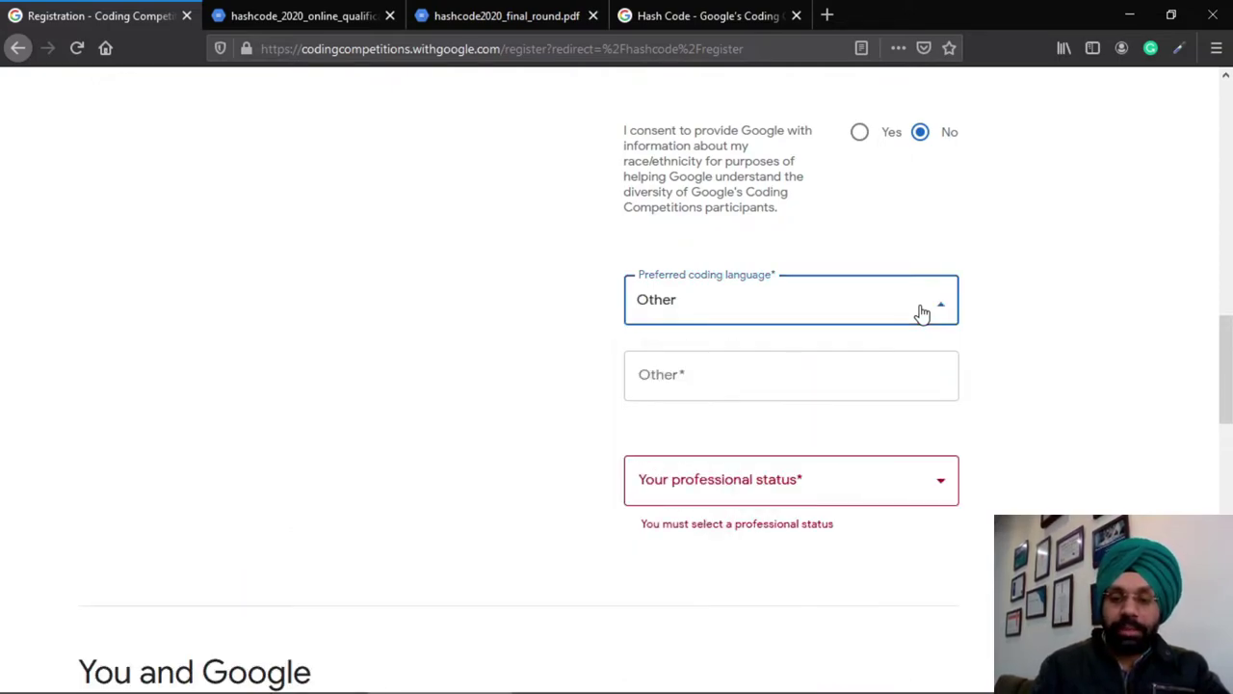
pyautogui.click(717, 391)
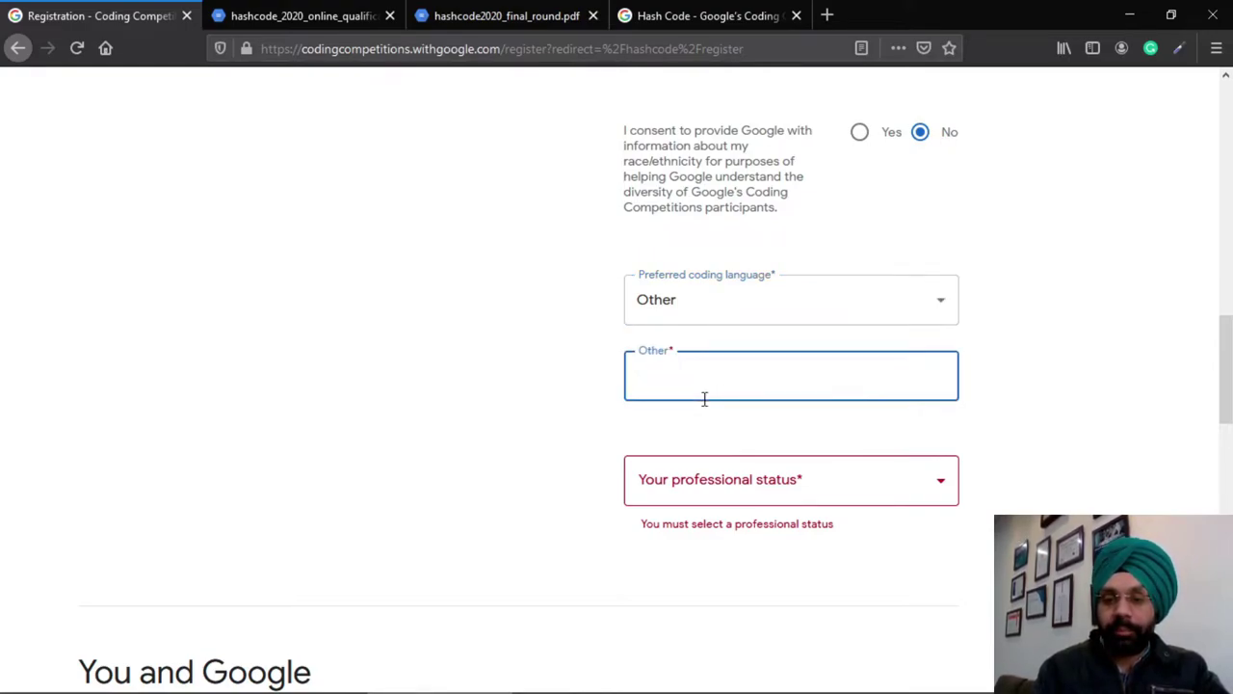
pyautogui.write('Emv')
pyautogui.press('BackSpace')
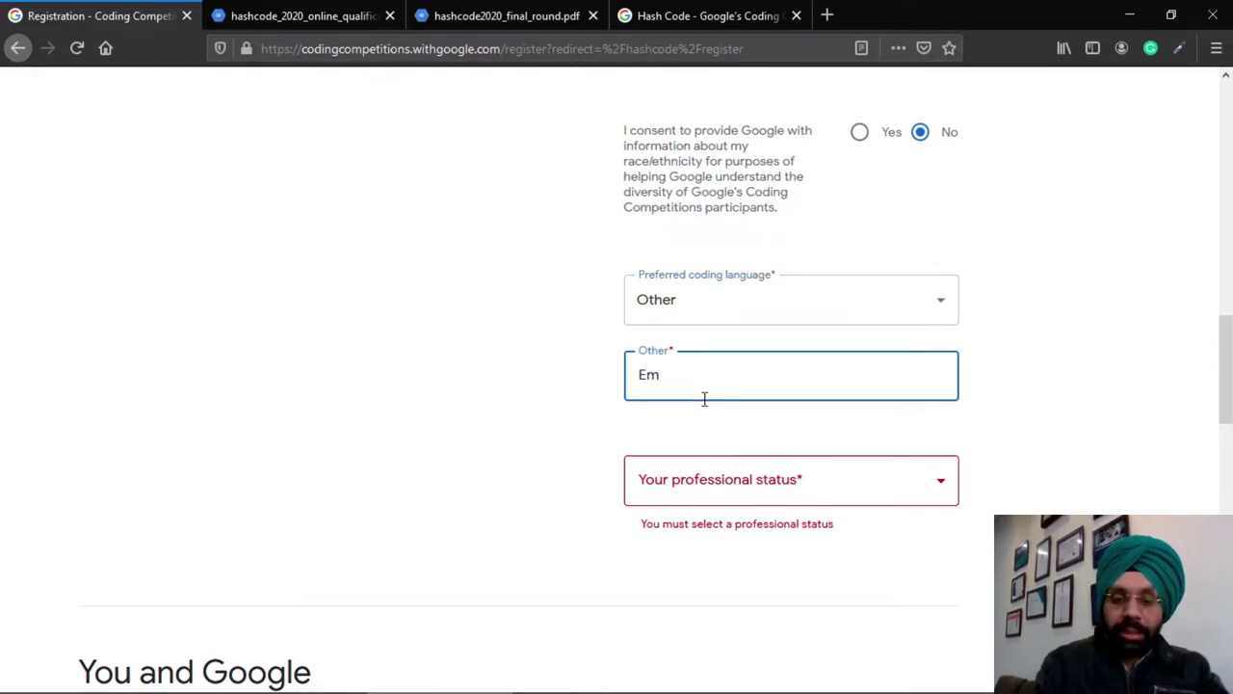
pyautogui.write('bedded')
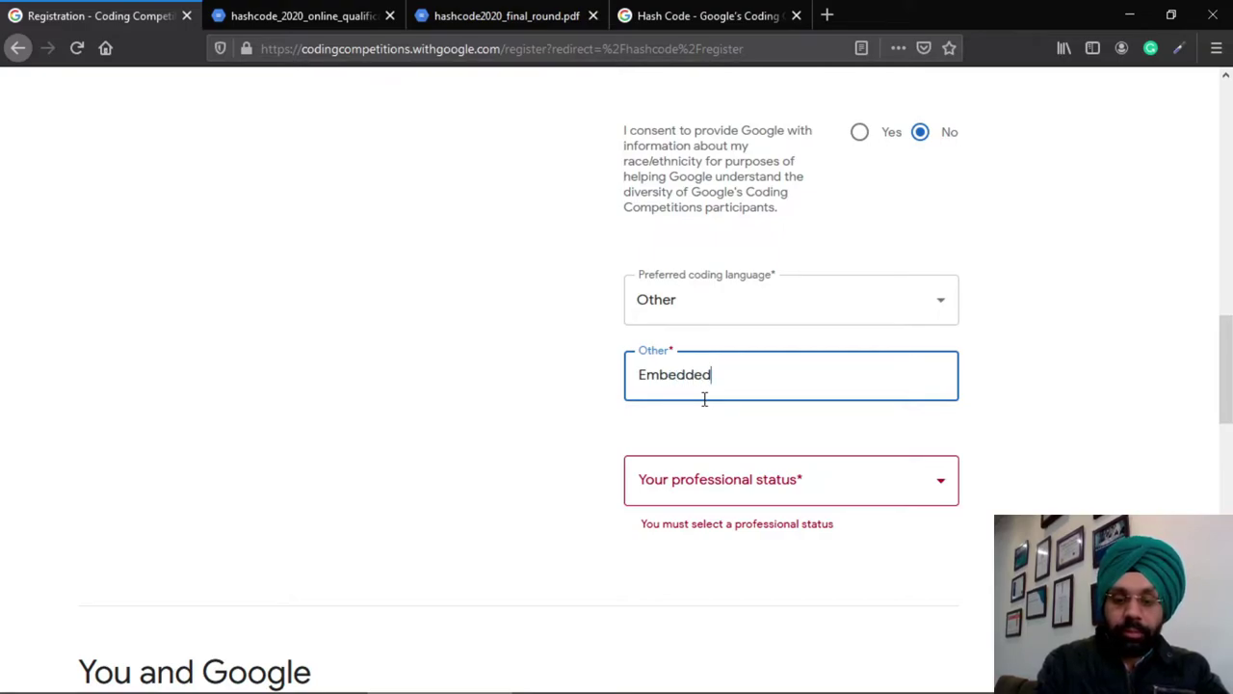
pyautogui.write(' C')
# Switch the preferred coding language to Python 3
pyautogui.click(935, 316)
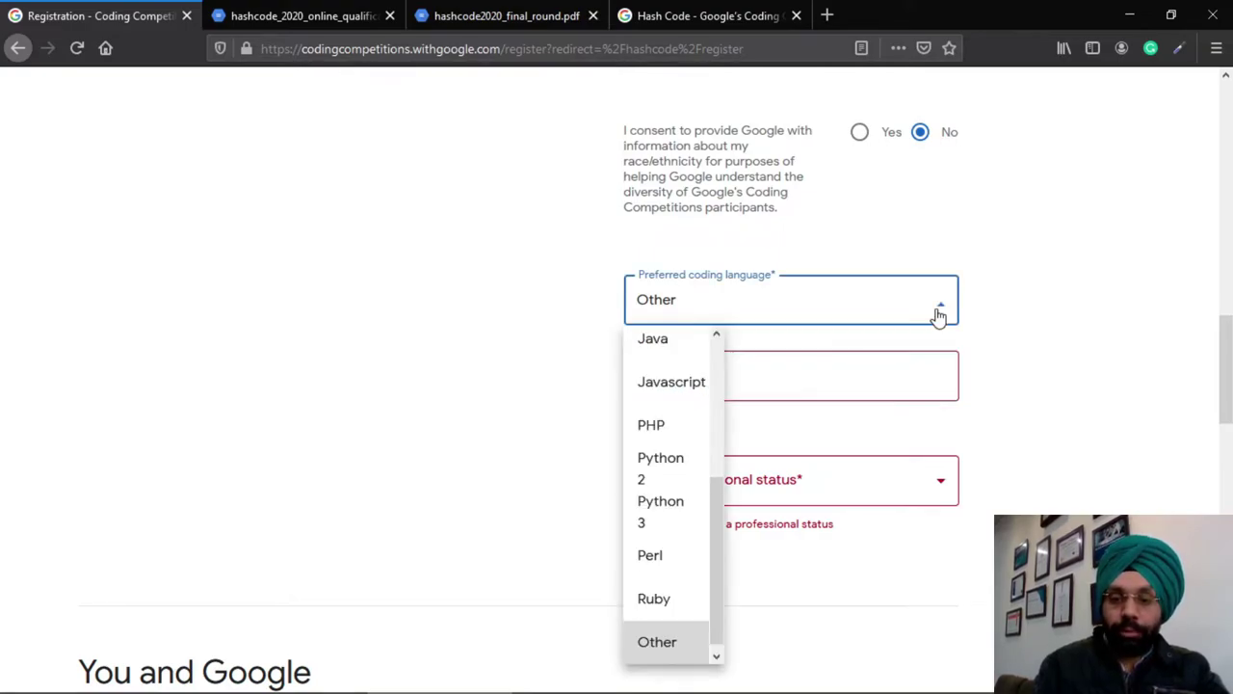
pyautogui.press('Up')
pyautogui.press('Up')
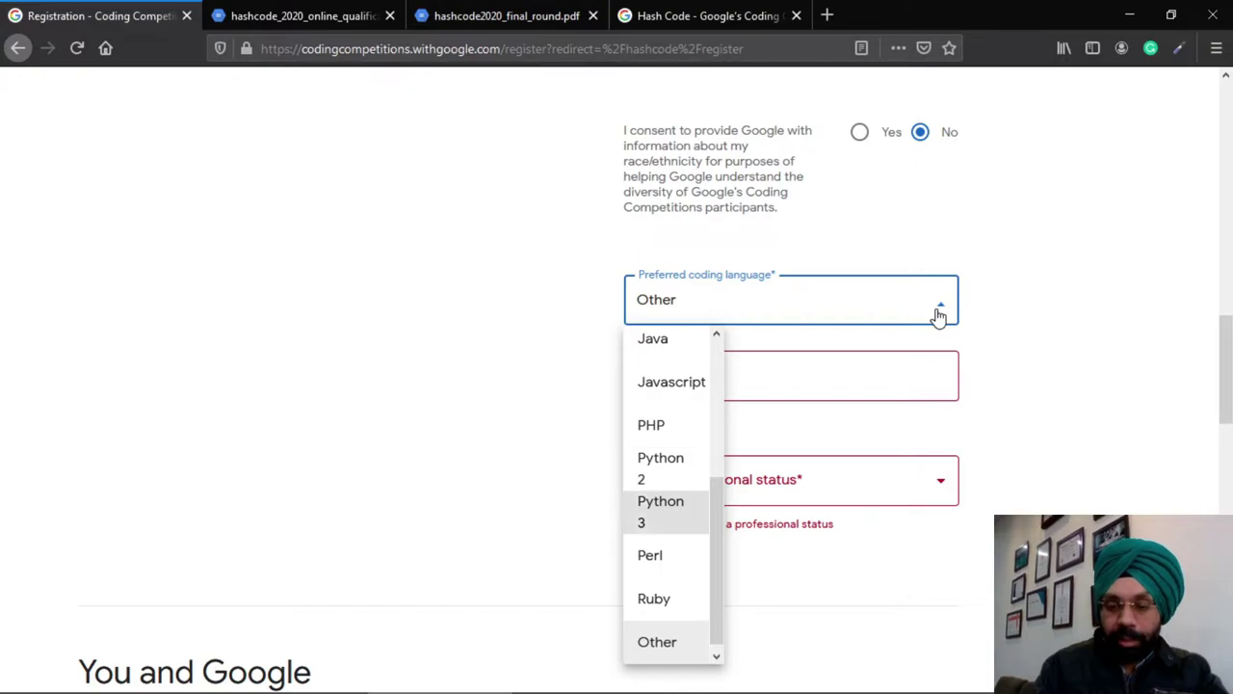
pyautogui.press('Return')
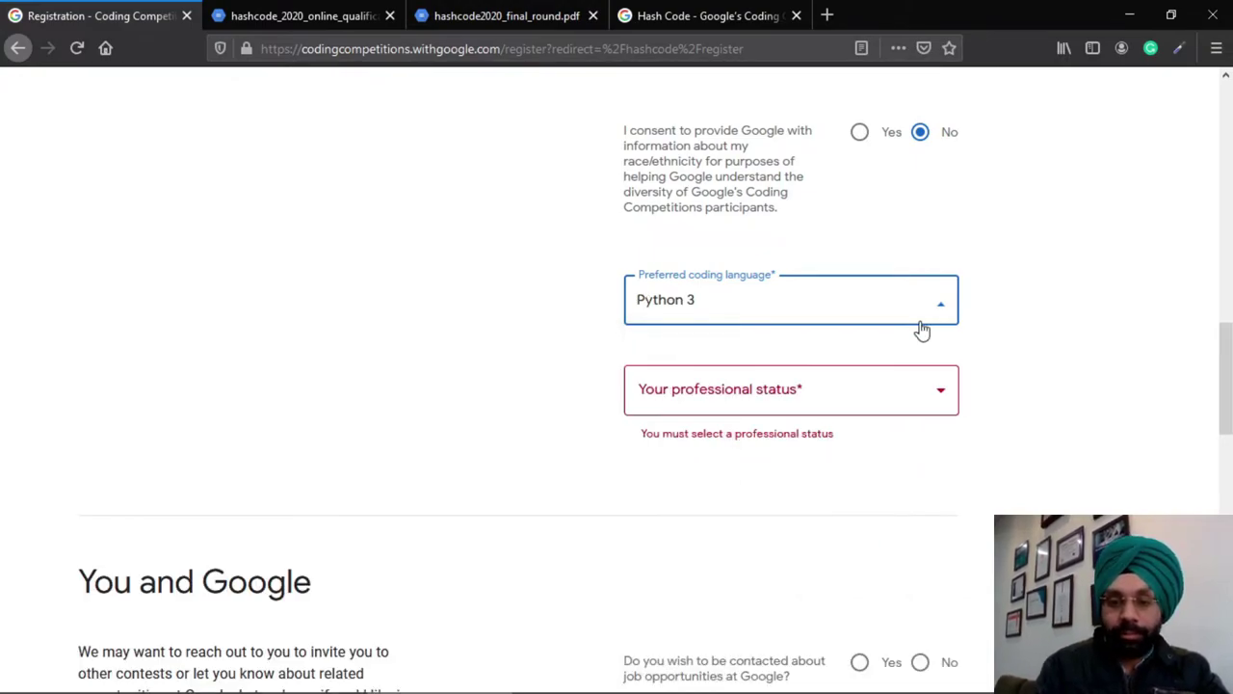
# Set professional status to Student
pyautogui.click(831, 408)
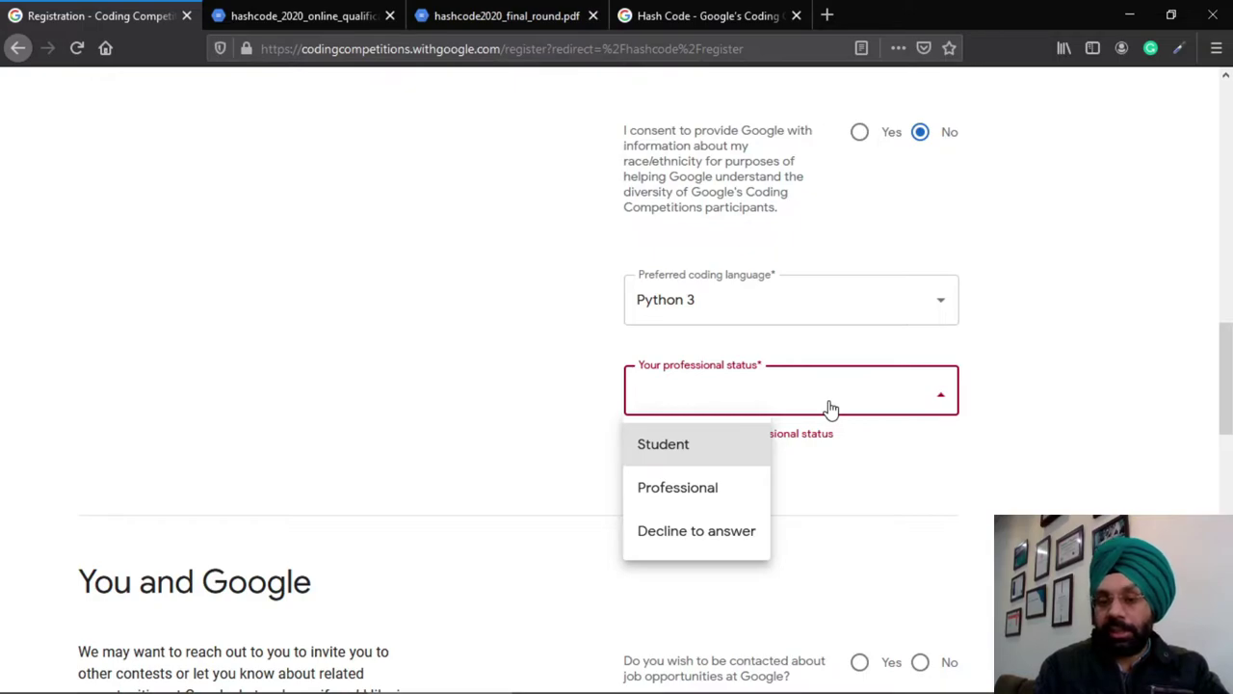
pyautogui.scroll(1, 862, 441)
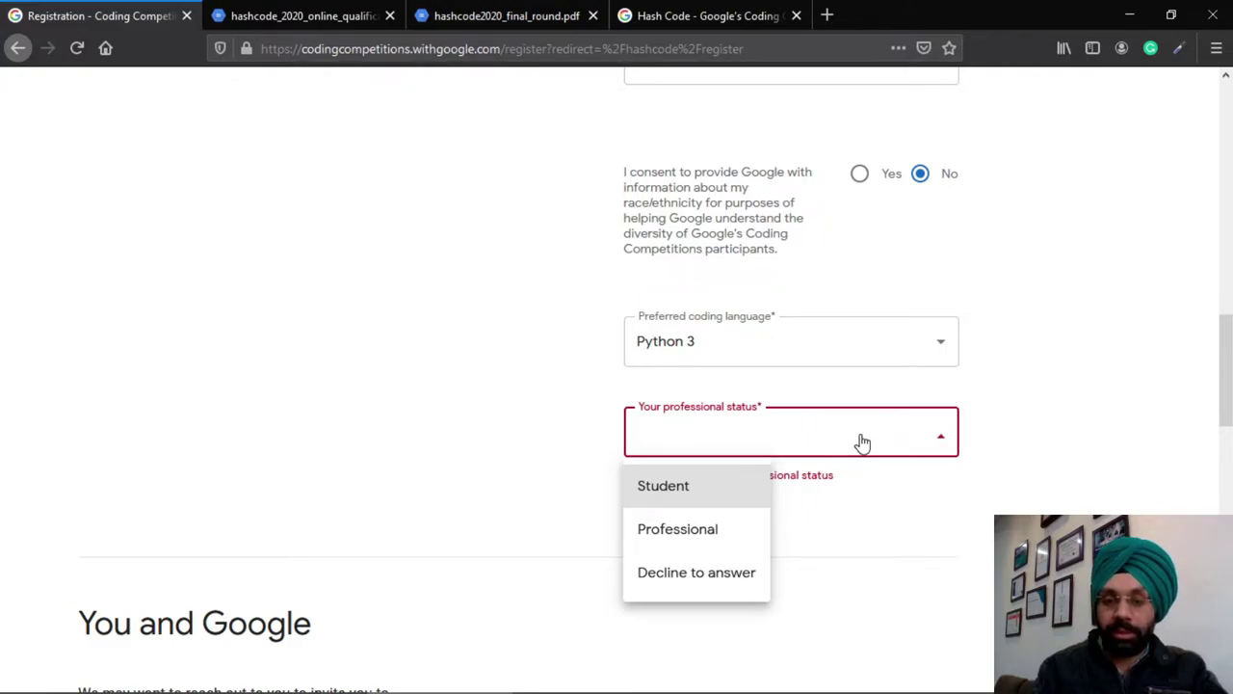
pyautogui.press('Return')
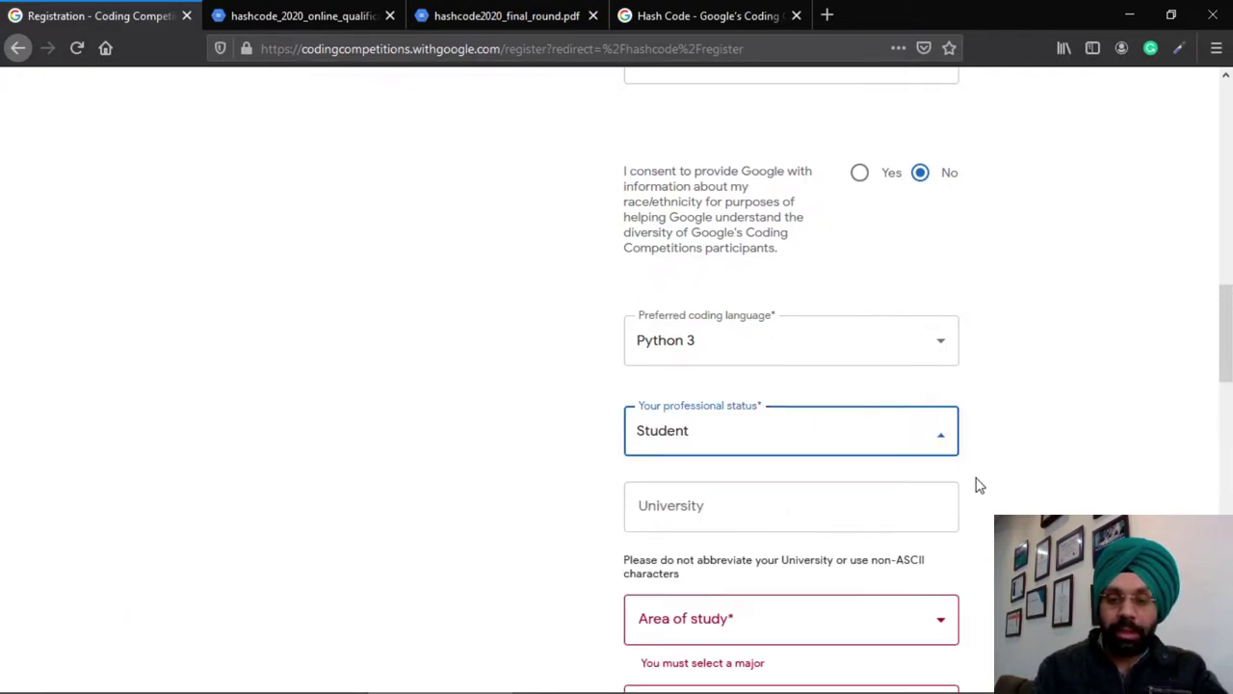
pyautogui.scroll(-3, 977, 482)
pyautogui.scroll(-3, 977, 485)
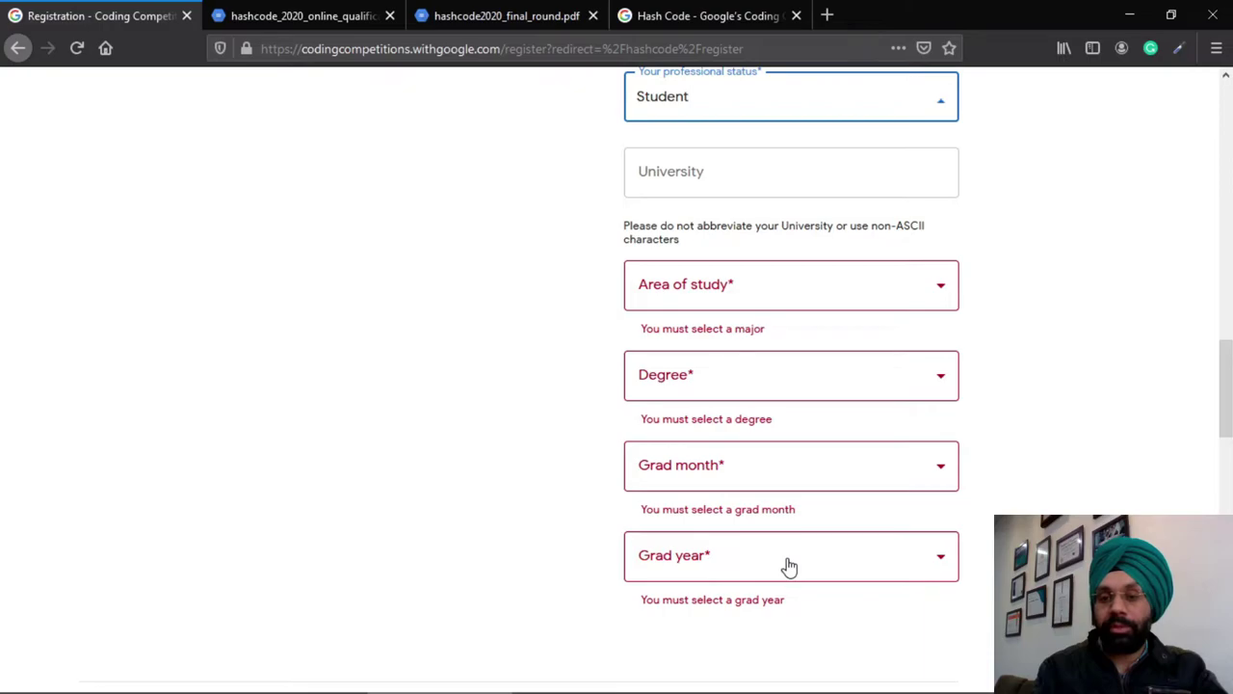
# Choose Computer Science as the area of study
pyautogui.click(743, 283)
pyautogui.press('Down')
pyautogui.press('Down')
pyautogui.press('Down')
pyautogui.press('Down')
pyautogui.press('Down')
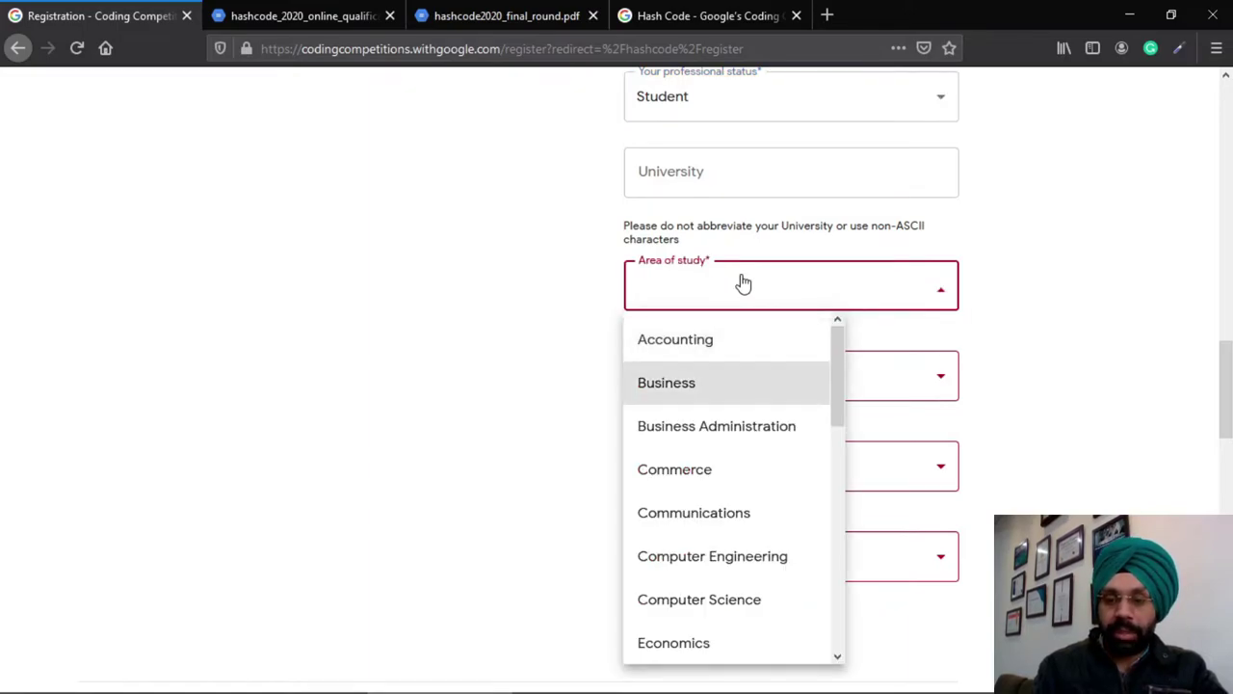
pyautogui.press('Down')
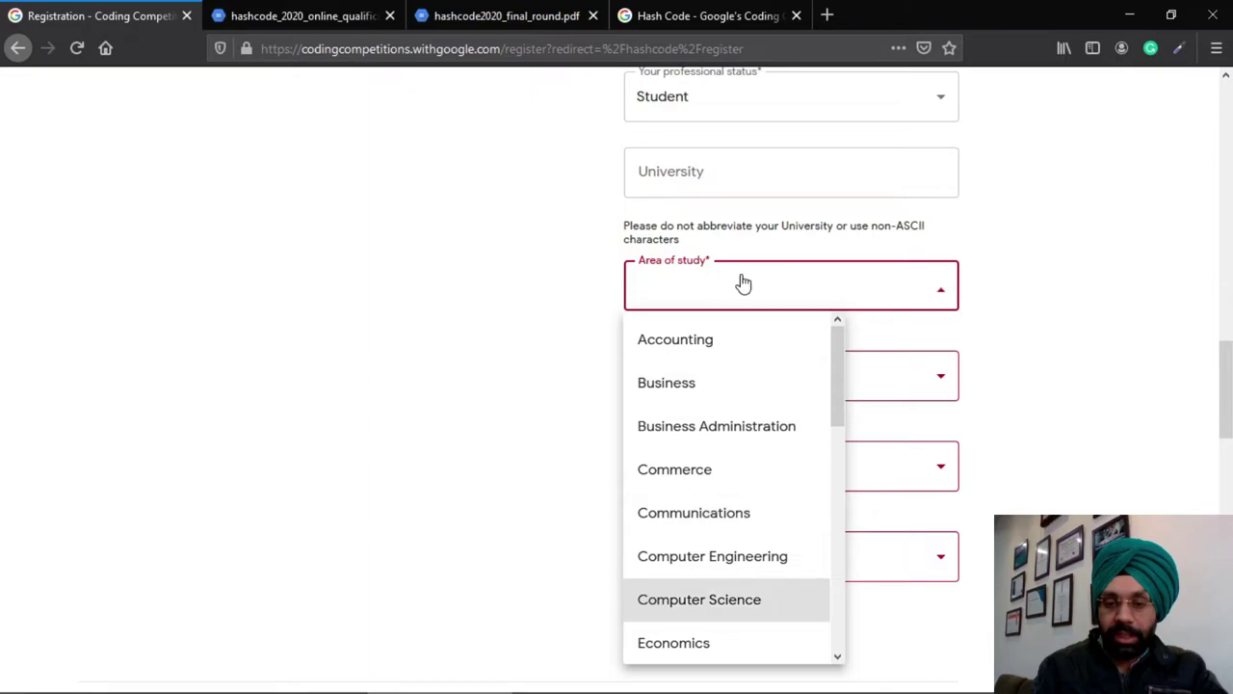
pyautogui.press('Down')
pyautogui.press('Up')
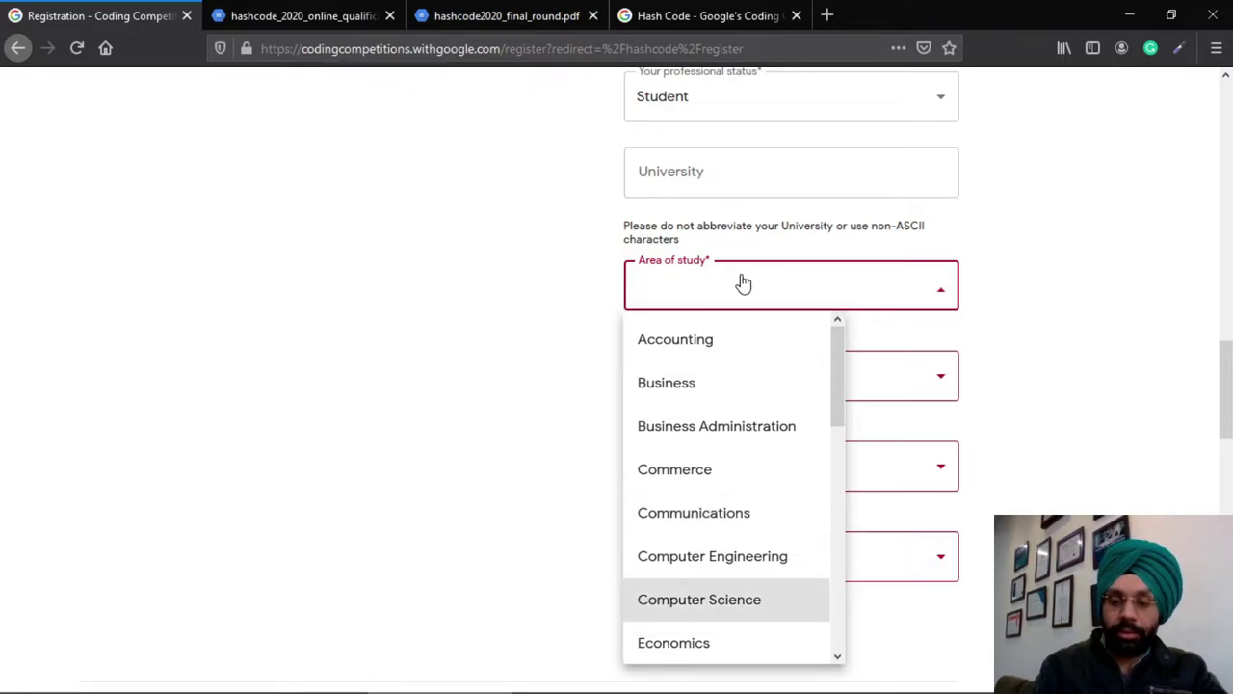
pyautogui.press('Return')
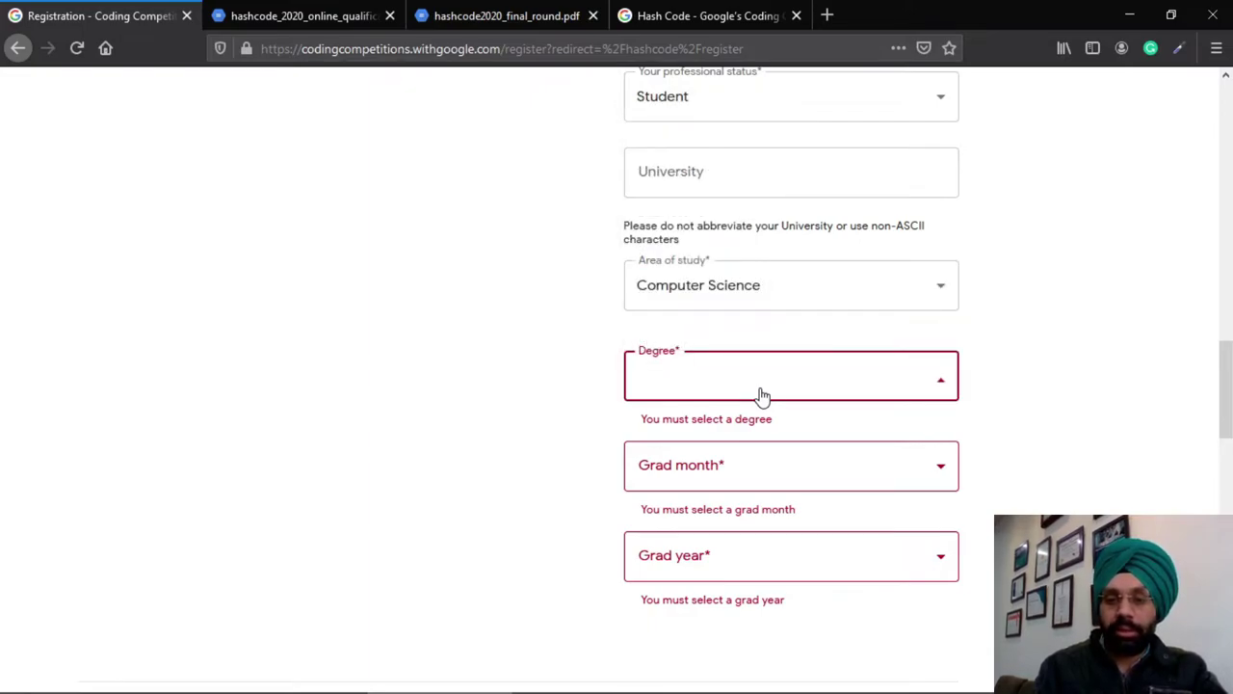
# Set the degree to Bachelor's
pyautogui.click(761, 395)
pyautogui.press('Down')
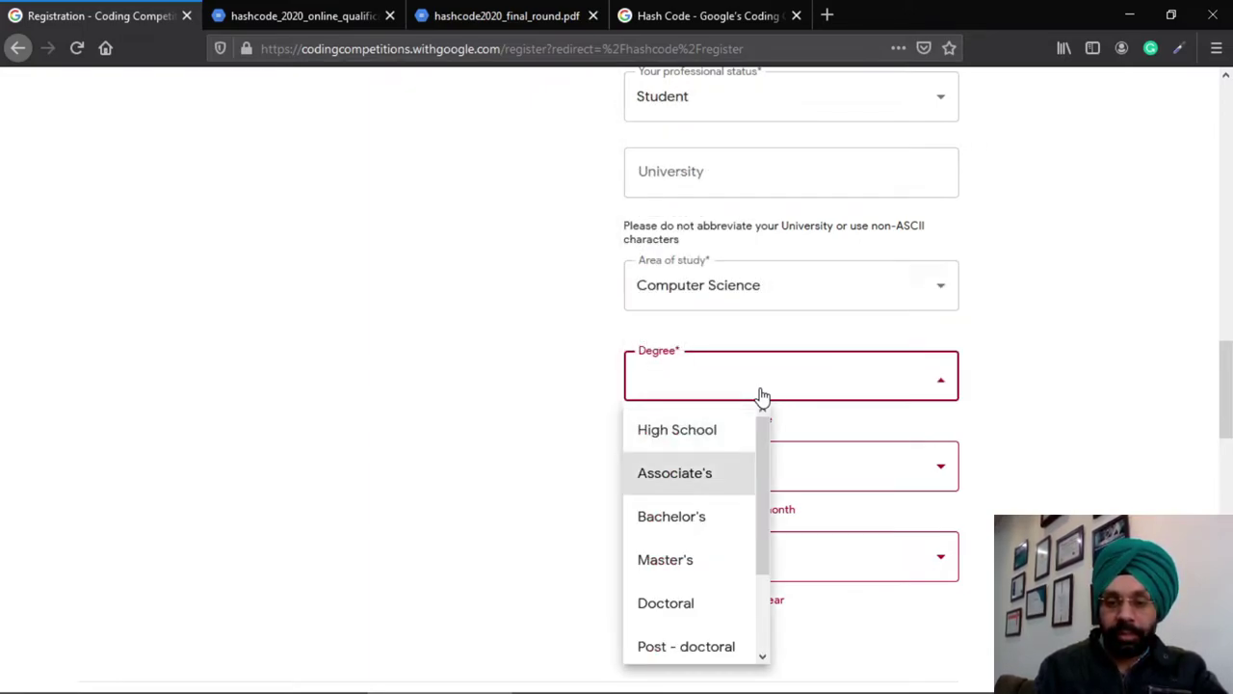
pyautogui.press('Up')
pyautogui.press('Down')
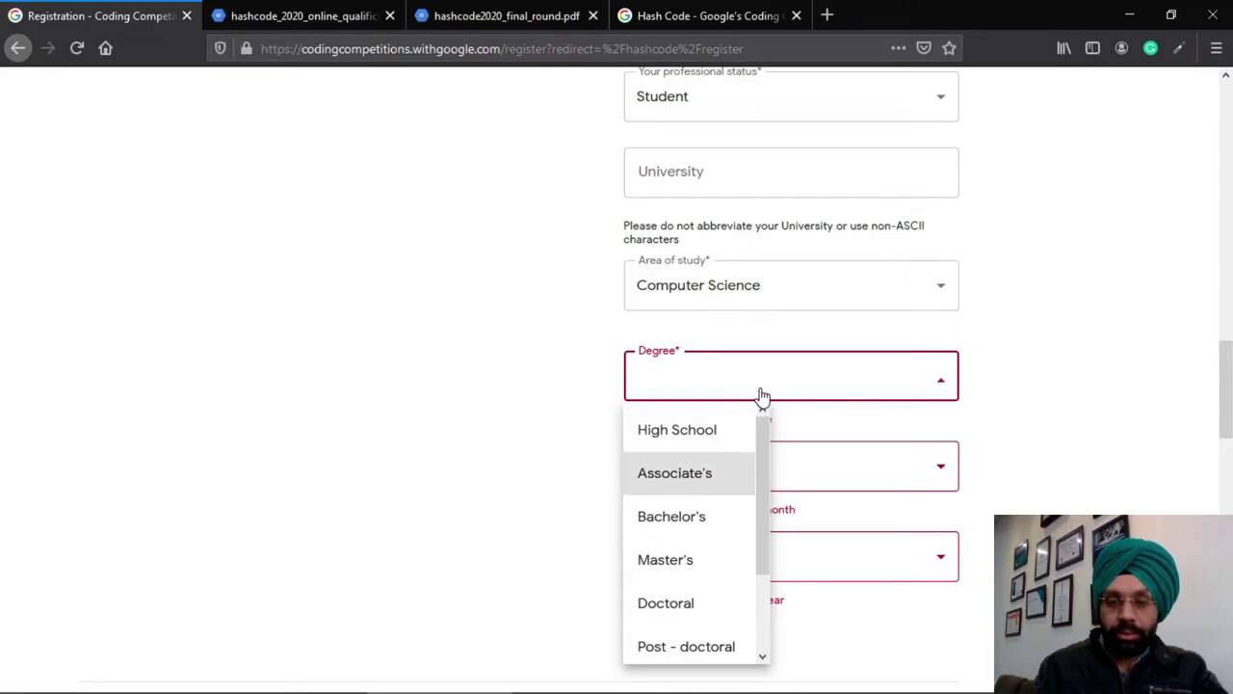
pyautogui.press('Down')
pyautogui.press('Down')
pyautogui.press('Up')
pyautogui.press('Return')
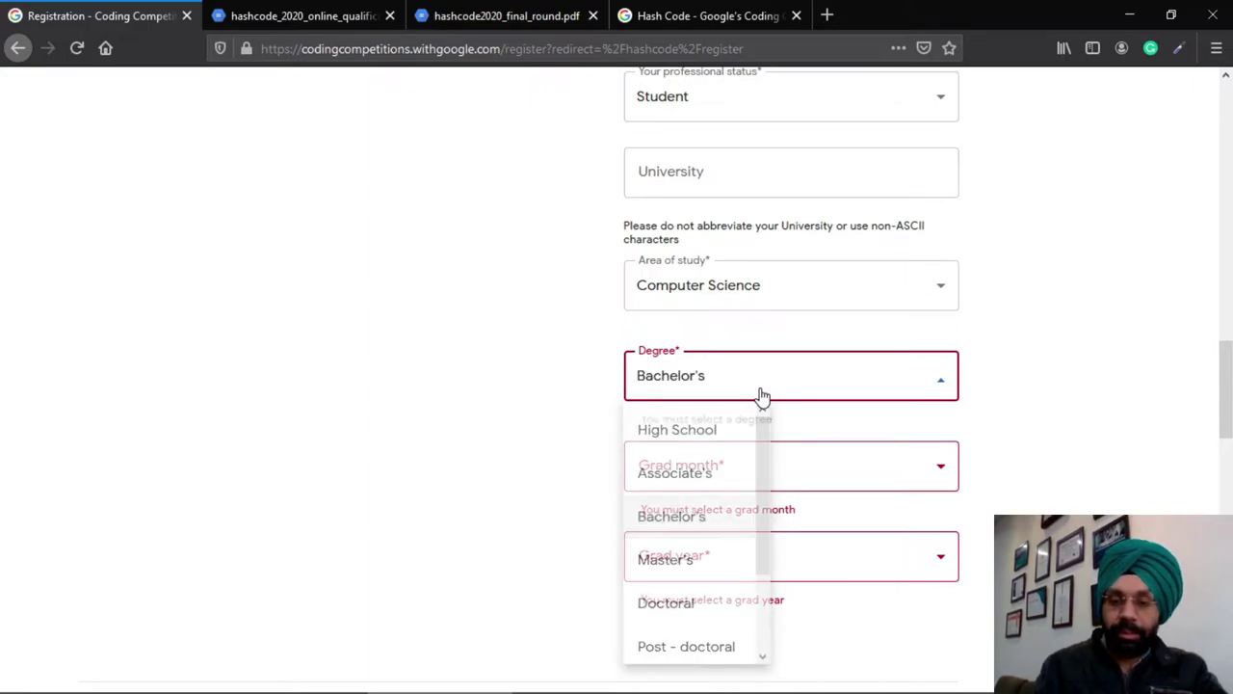
# Set graduation to June 2022
pyautogui.click(744, 473)
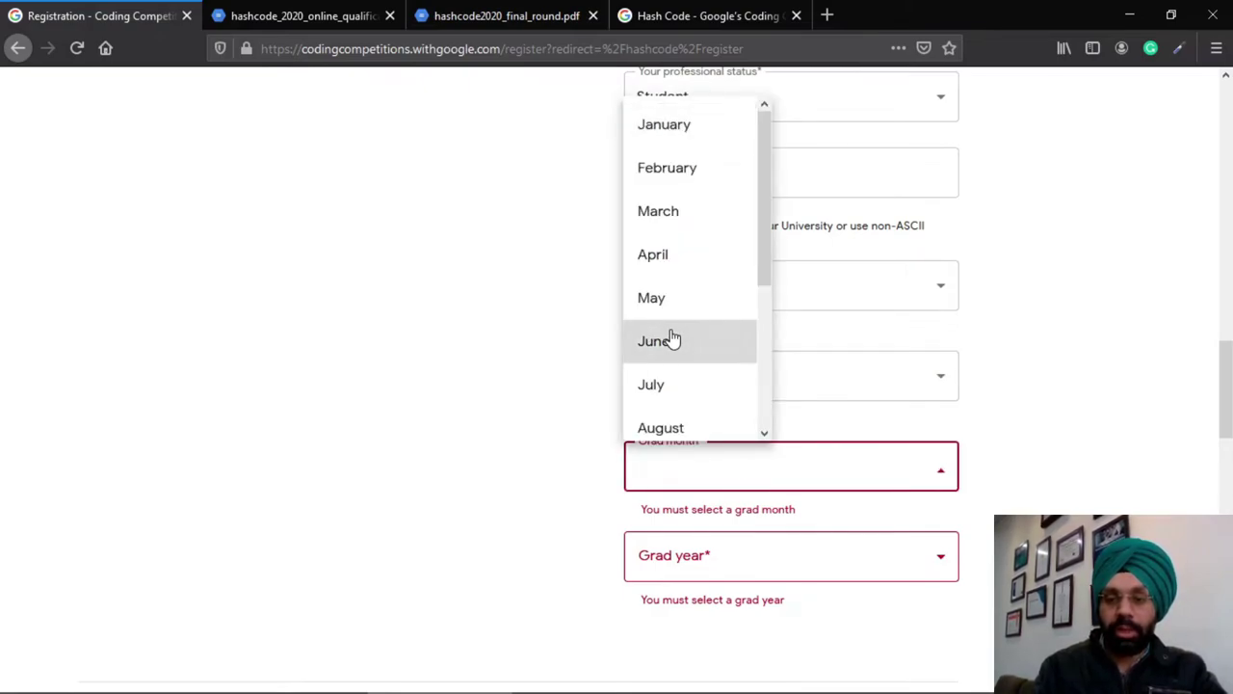
pyautogui.click(669, 338)
pyautogui.click(758, 565)
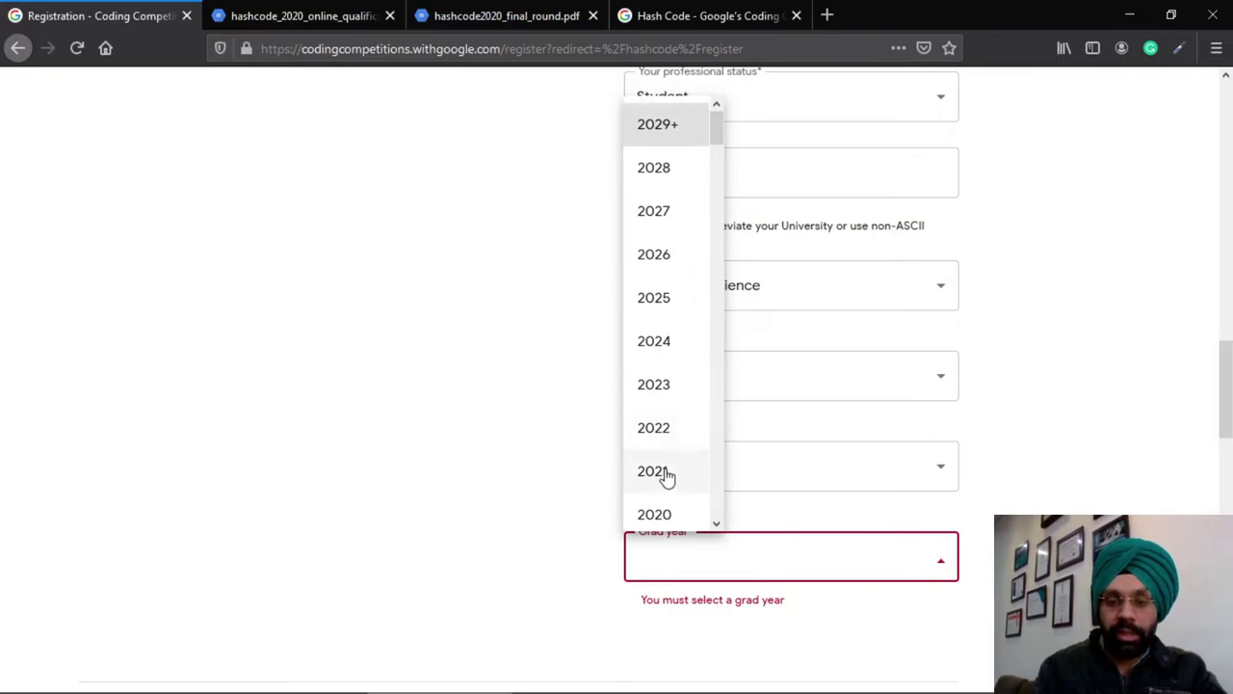
pyautogui.click(661, 439)
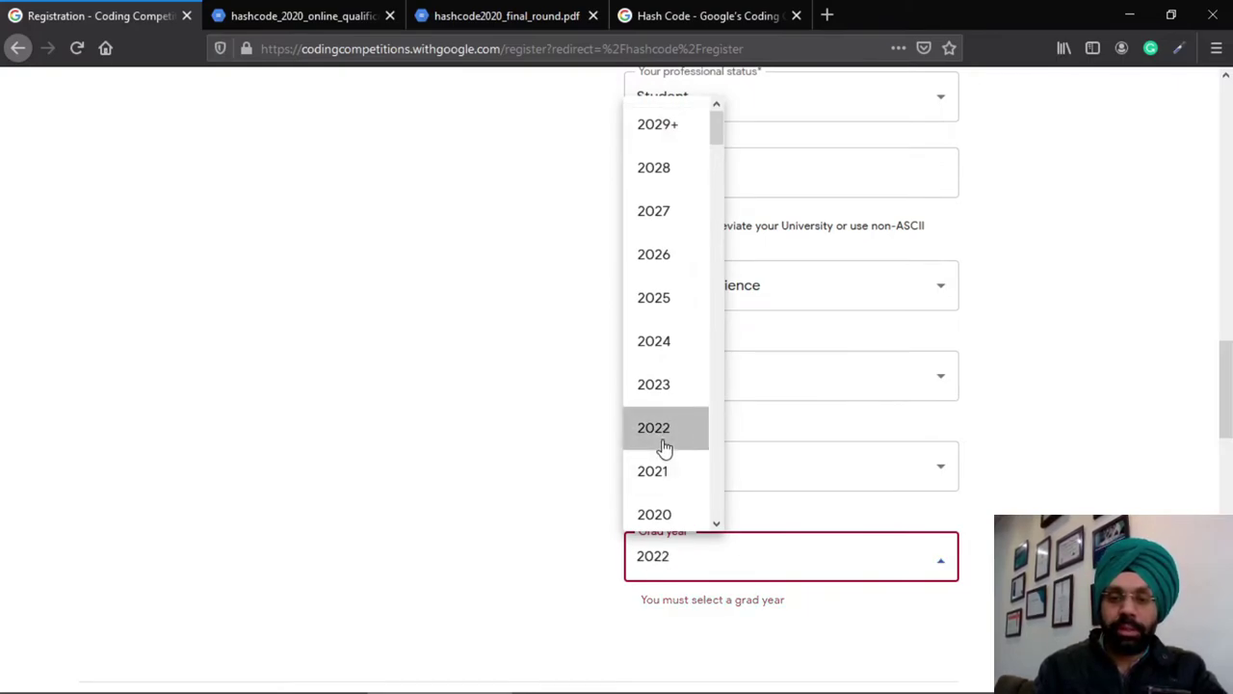
pyautogui.scroll(2, 971, 479)
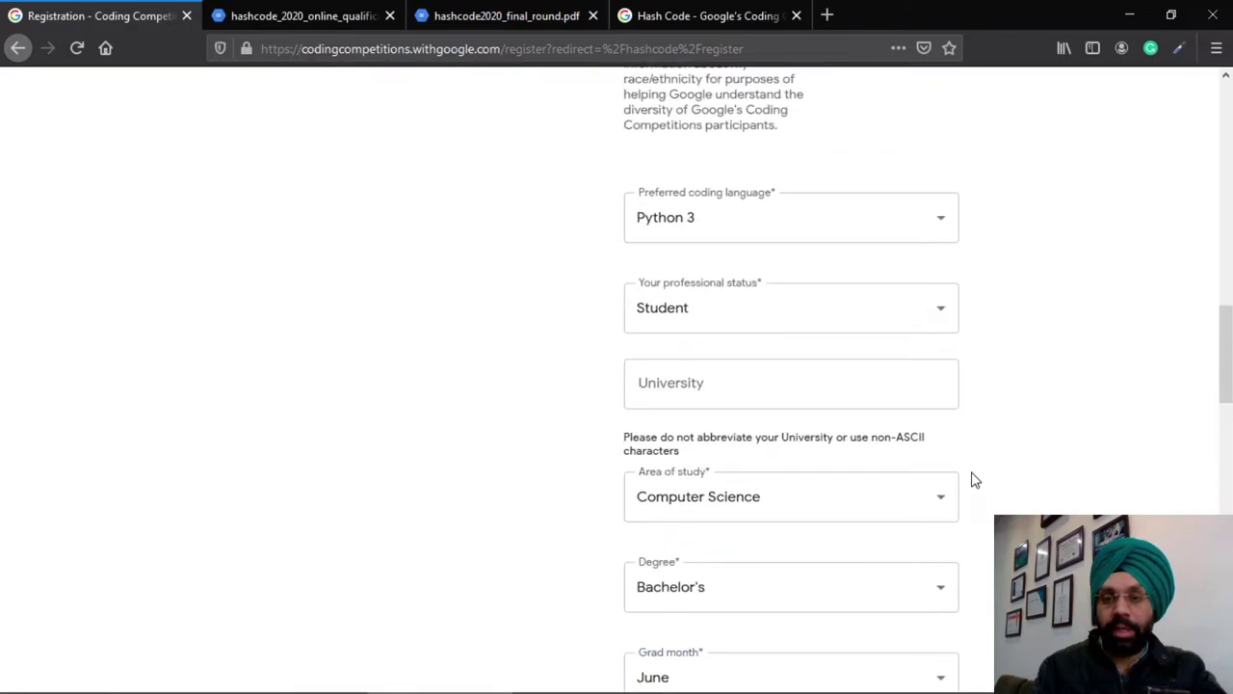
# Change professional status to Professional
pyautogui.click(954, 308)
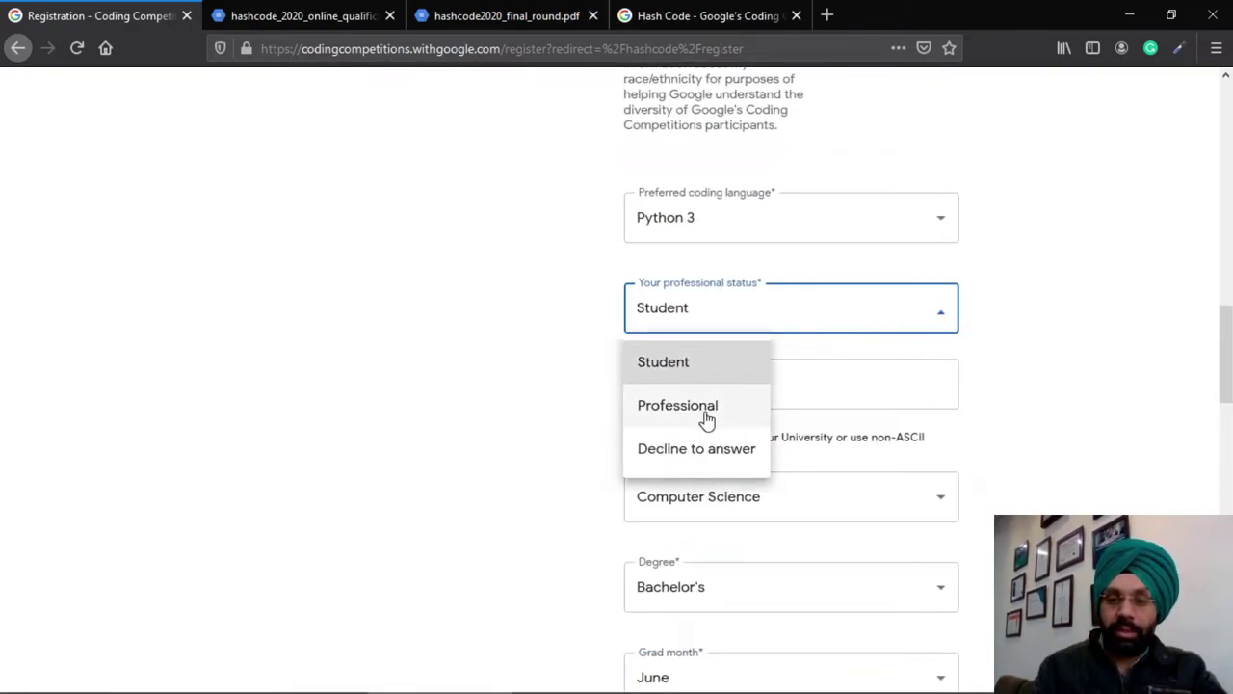
pyautogui.click(706, 417)
pyautogui.scroll(-1, 1001, 432)
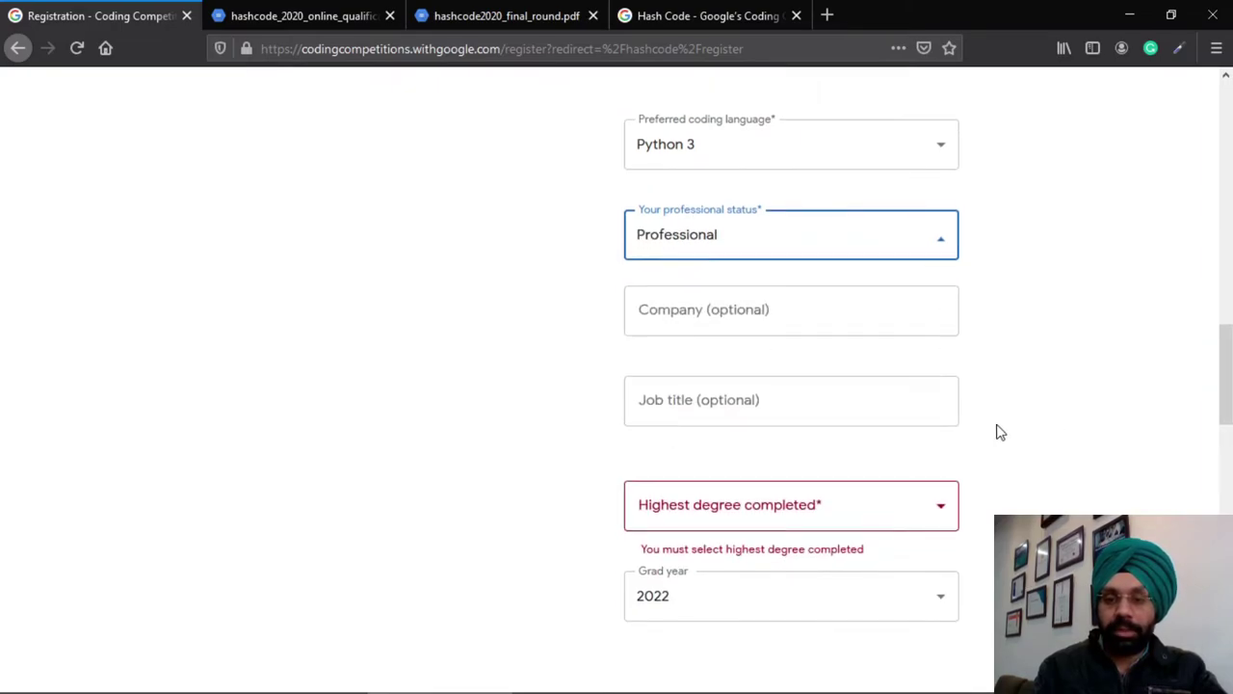
pyautogui.scroll(-1, 1000, 433)
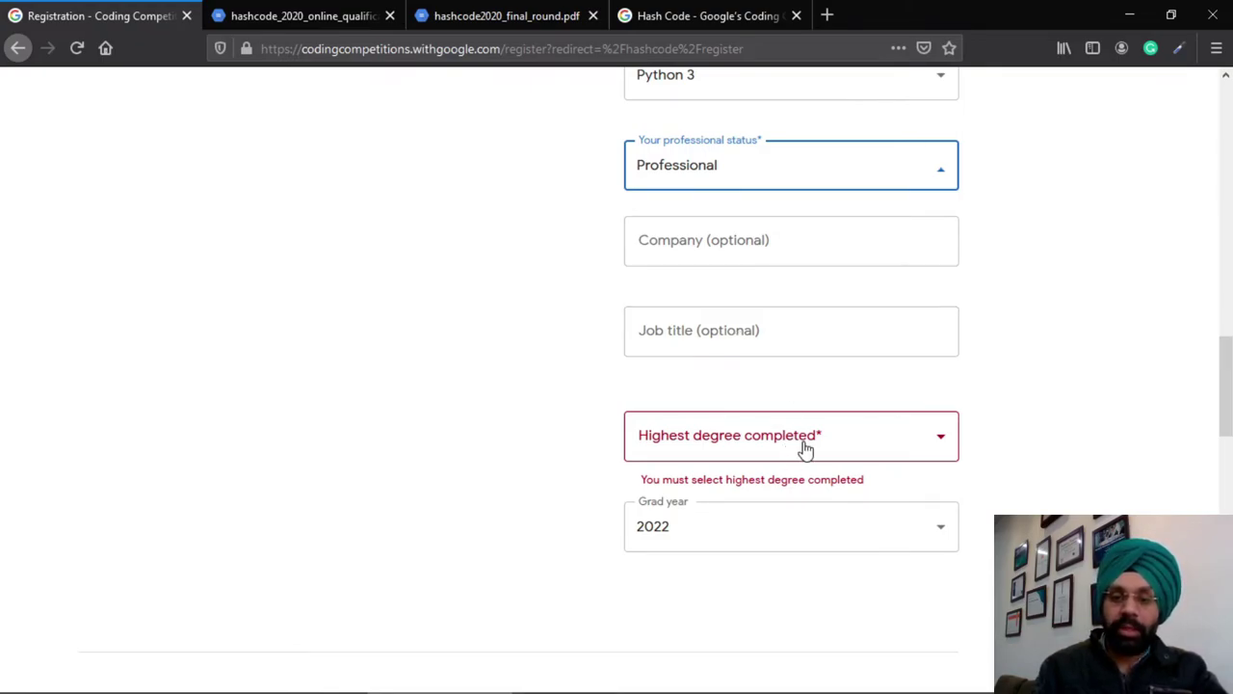
# Set highest degree completed to Bachelor's and graduation year to 2008
pyautogui.click(870, 456)
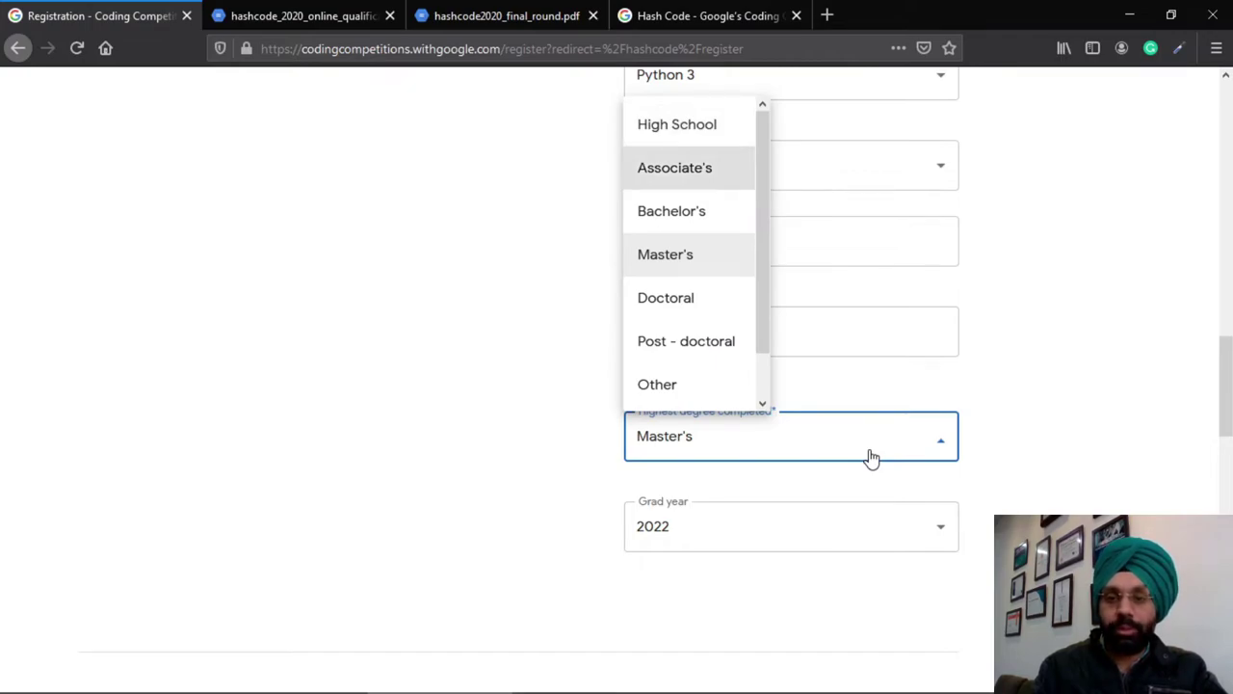
pyautogui.press('Down')
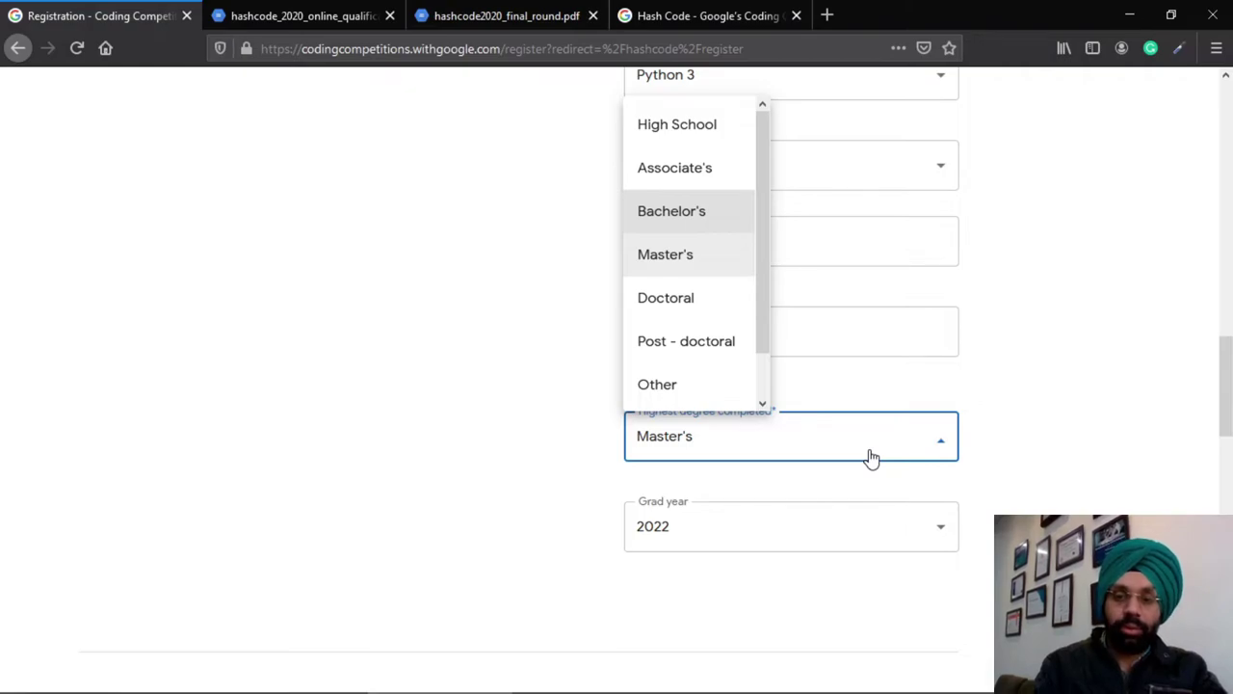
pyautogui.press('Return')
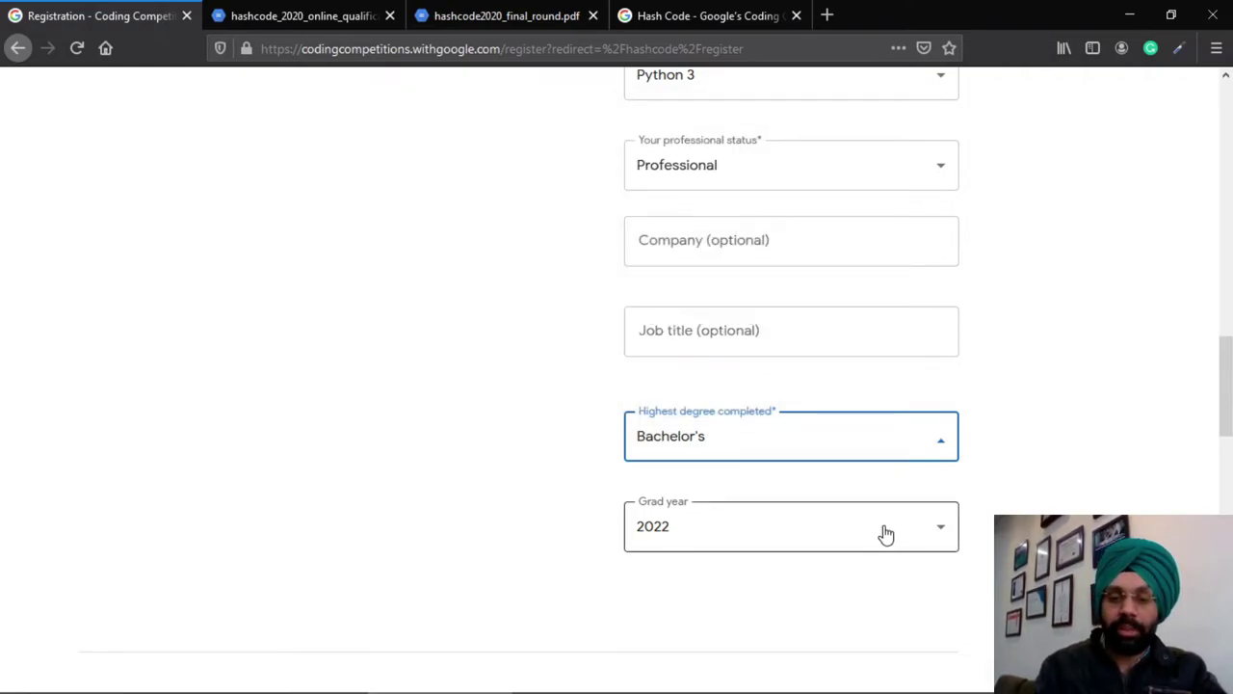
pyautogui.click(887, 534)
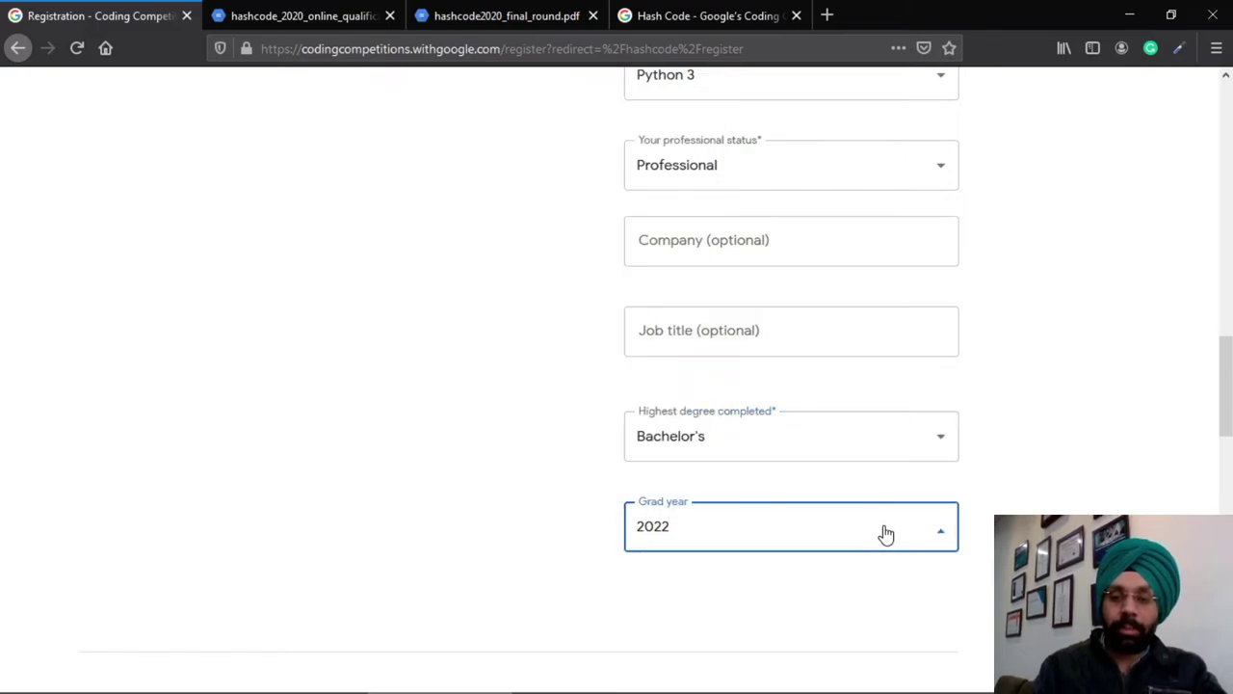
pyautogui.press('Up')
pyautogui.press('Down')
pyautogui.press('Down')
pyautogui.press('Down')
pyautogui.press('Down')
pyautogui.press('Down')
pyautogui.press('Down')
pyautogui.press('Down')
pyautogui.press('Down')
pyautogui.press('Down')
pyautogui.press('Down')
pyautogui.press('Down')
pyautogui.press('Down')
pyautogui.press('Down')
pyautogui.press('Down')
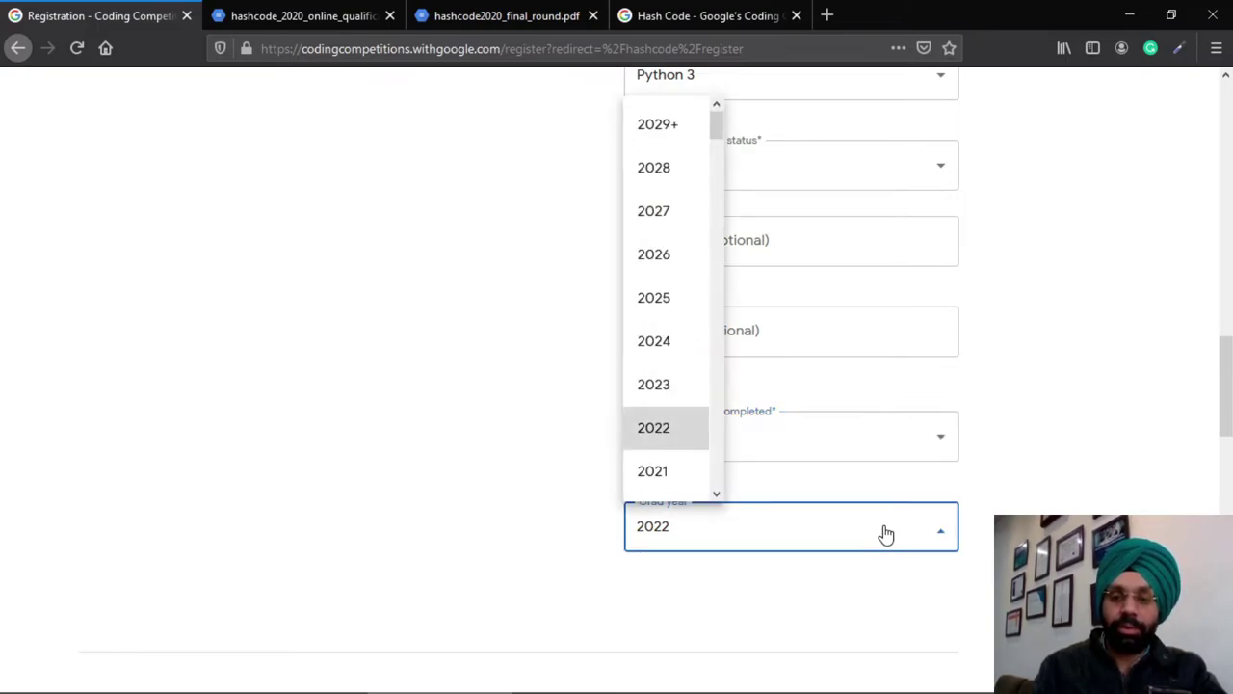
pyautogui.press('Down')
pyautogui.press('Down')
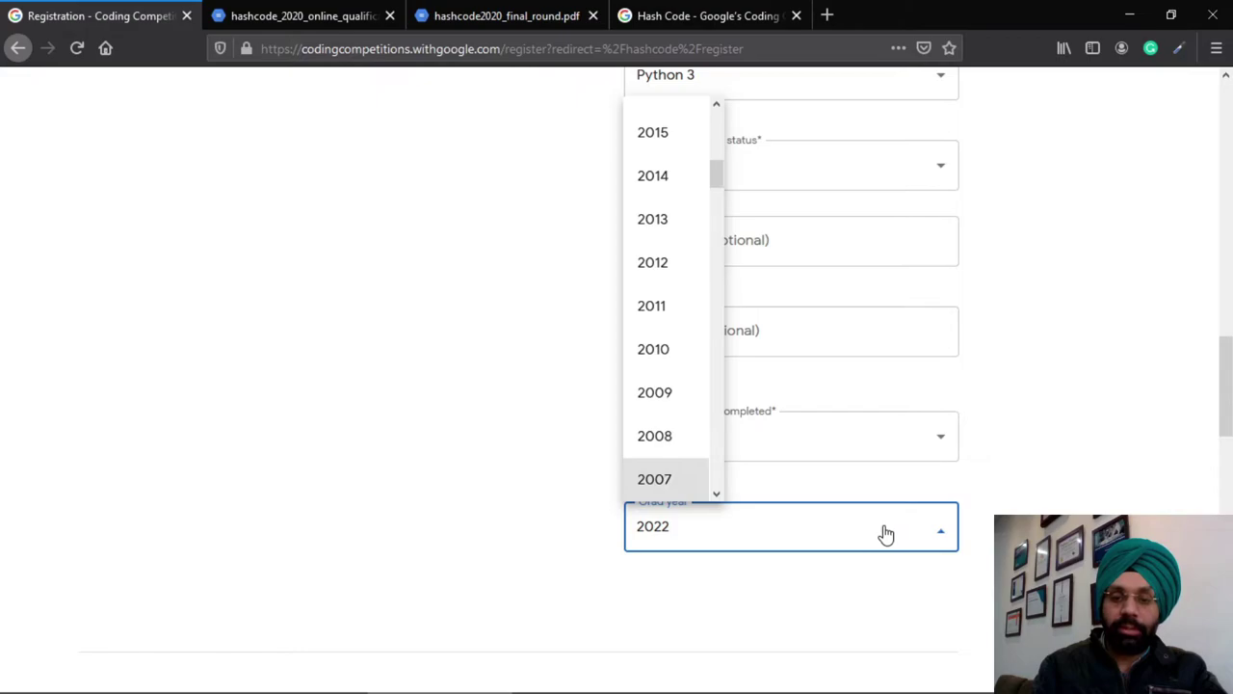
pyautogui.press('Up')
pyautogui.press('Return')
# Answer No to job-opportunity contact and Yes to both email notification questions
pyautogui.scroll(-6, 962, 575)
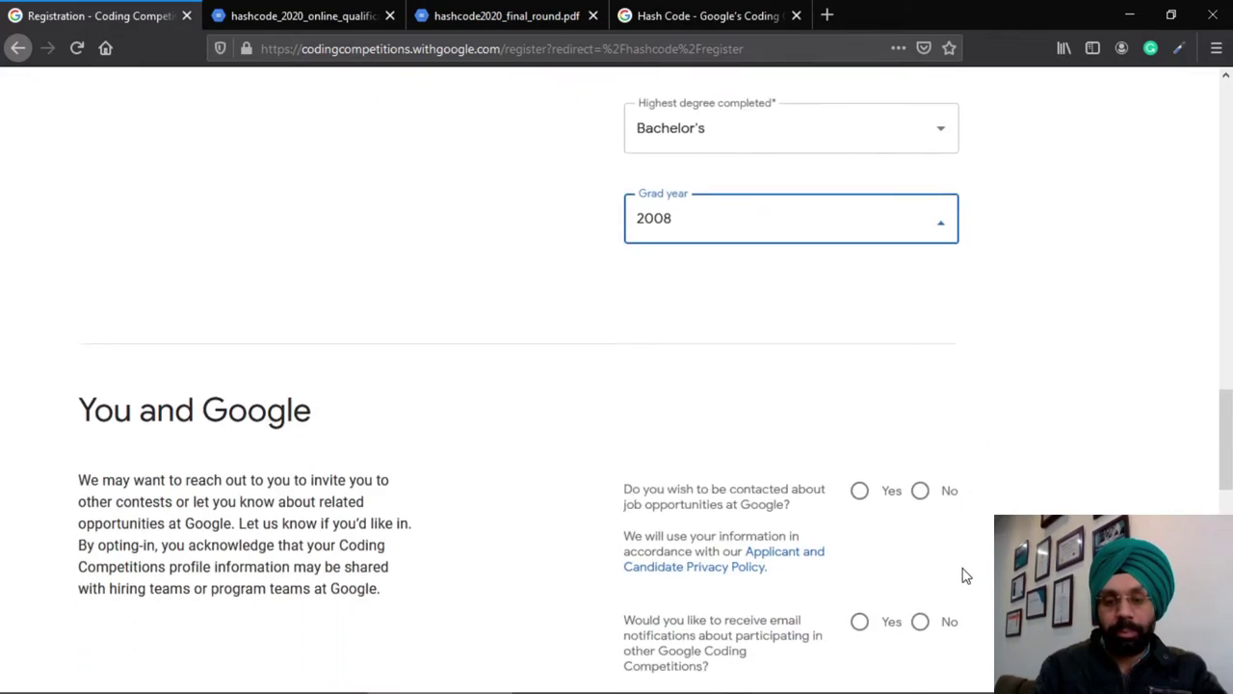
pyautogui.scroll(-1, 961, 573)
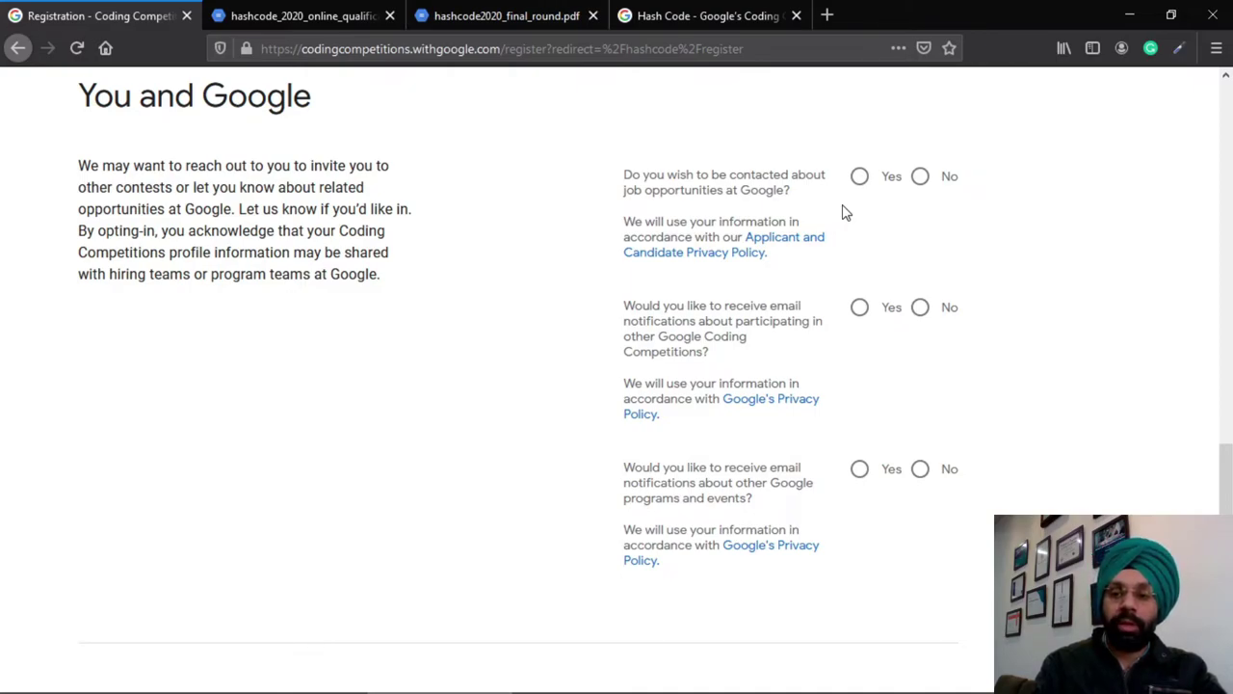
pyautogui.click(922, 177)
pyautogui.scroll(-2, 993, 256)
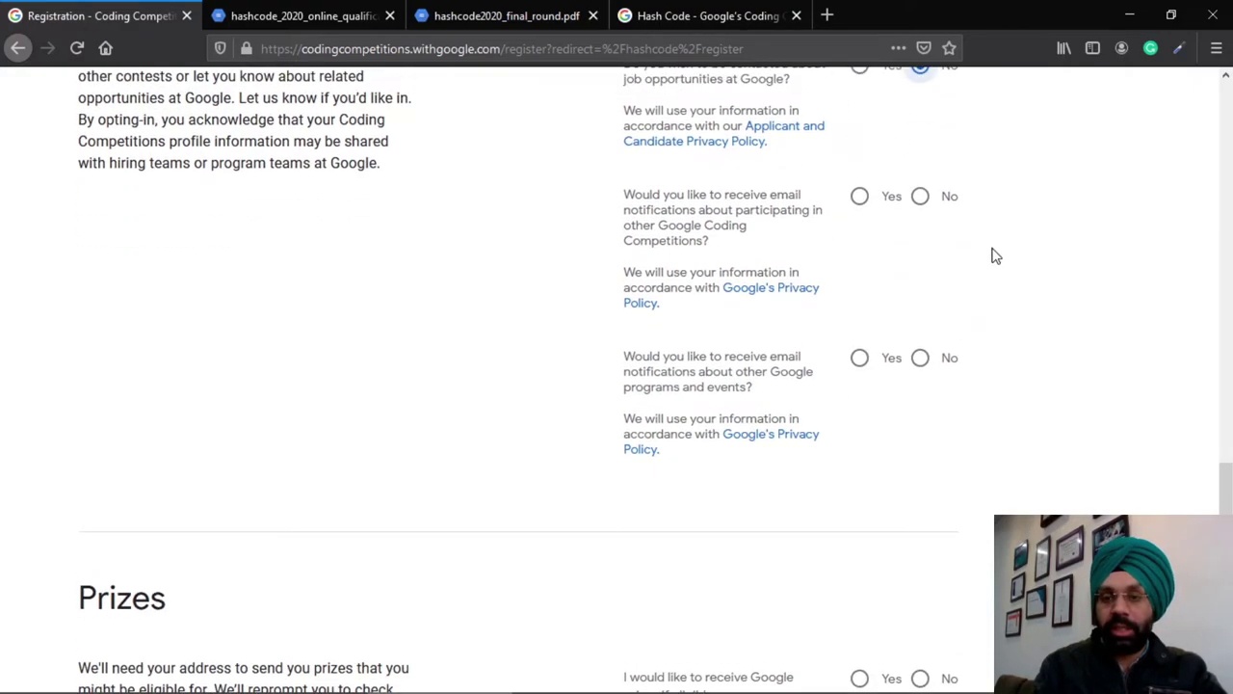
pyautogui.click(860, 198)
pyautogui.scroll(-1, 940, 260)
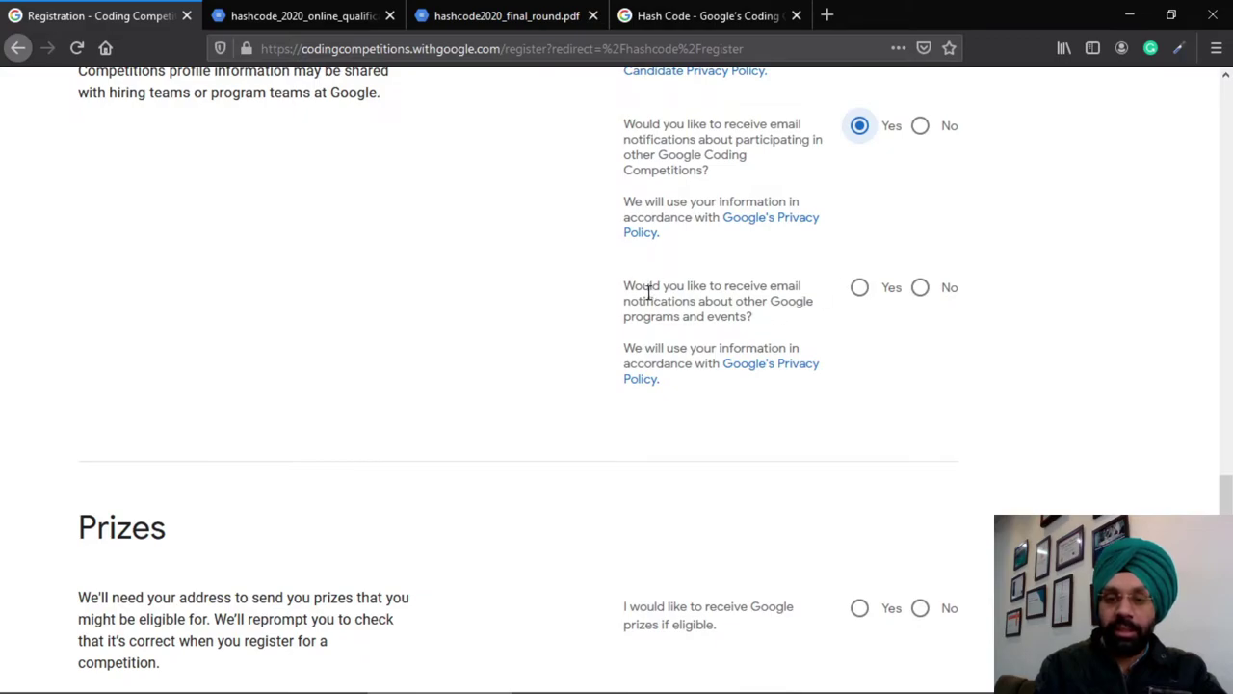
pyautogui.click(859, 287)
pyautogui.scroll(-4, 949, 373)
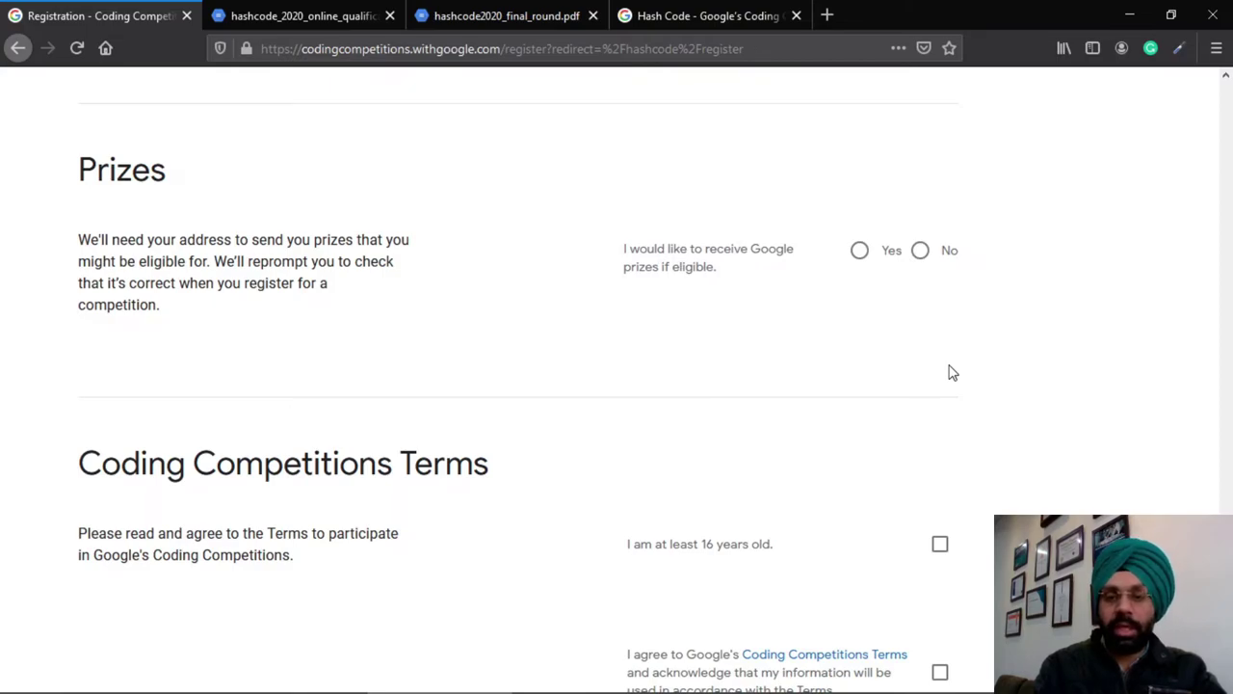
# Opt in to receiving Google prizes and enter the recipient's full name
pyautogui.click(860, 251)
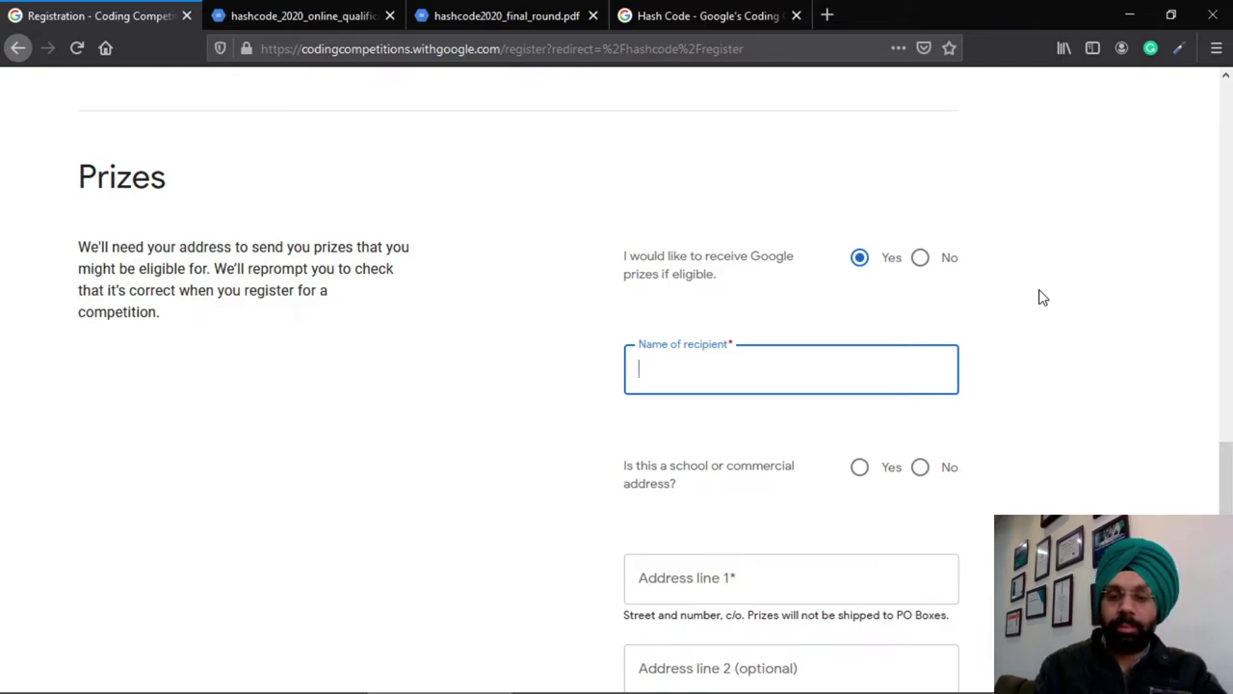
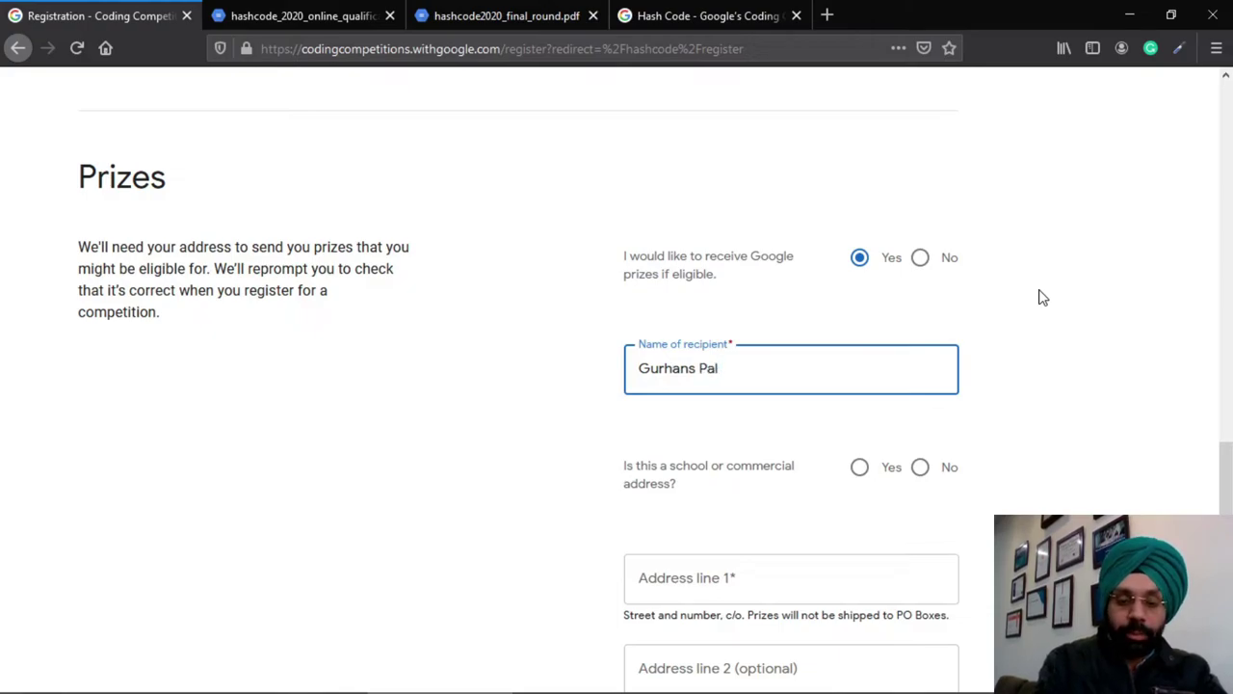
pyautogui.scroll(-2, 1075, 429)
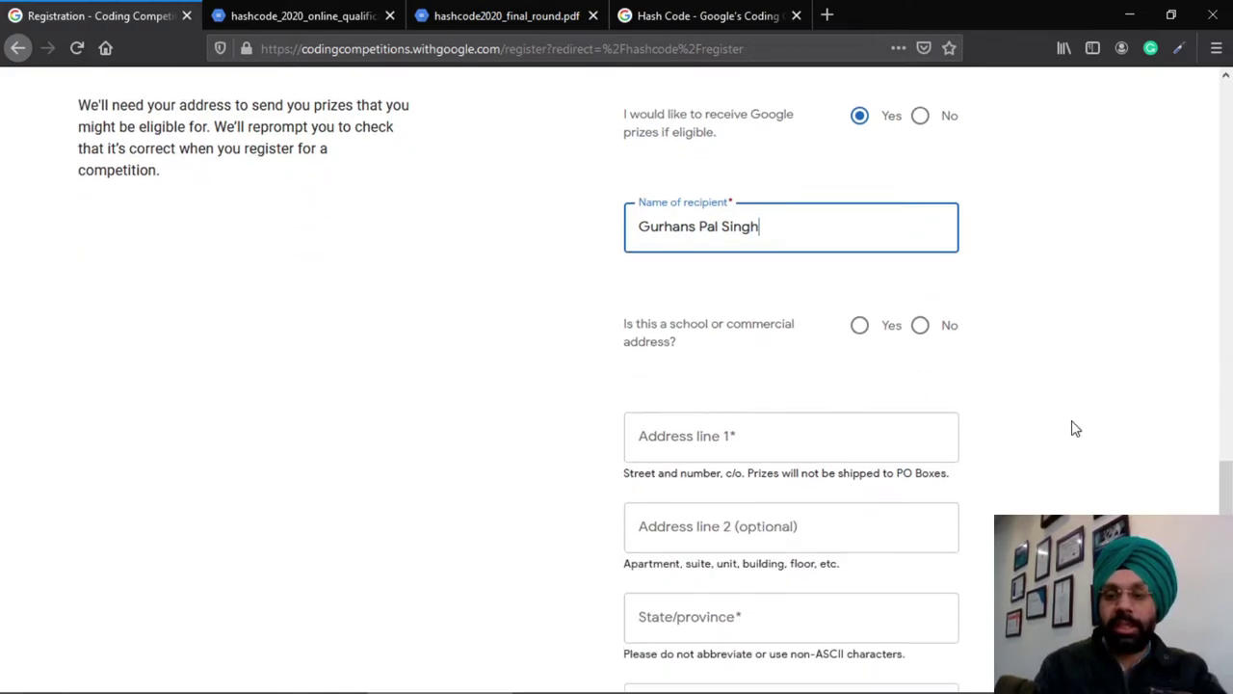
pyautogui.scroll(-1, 1075, 429)
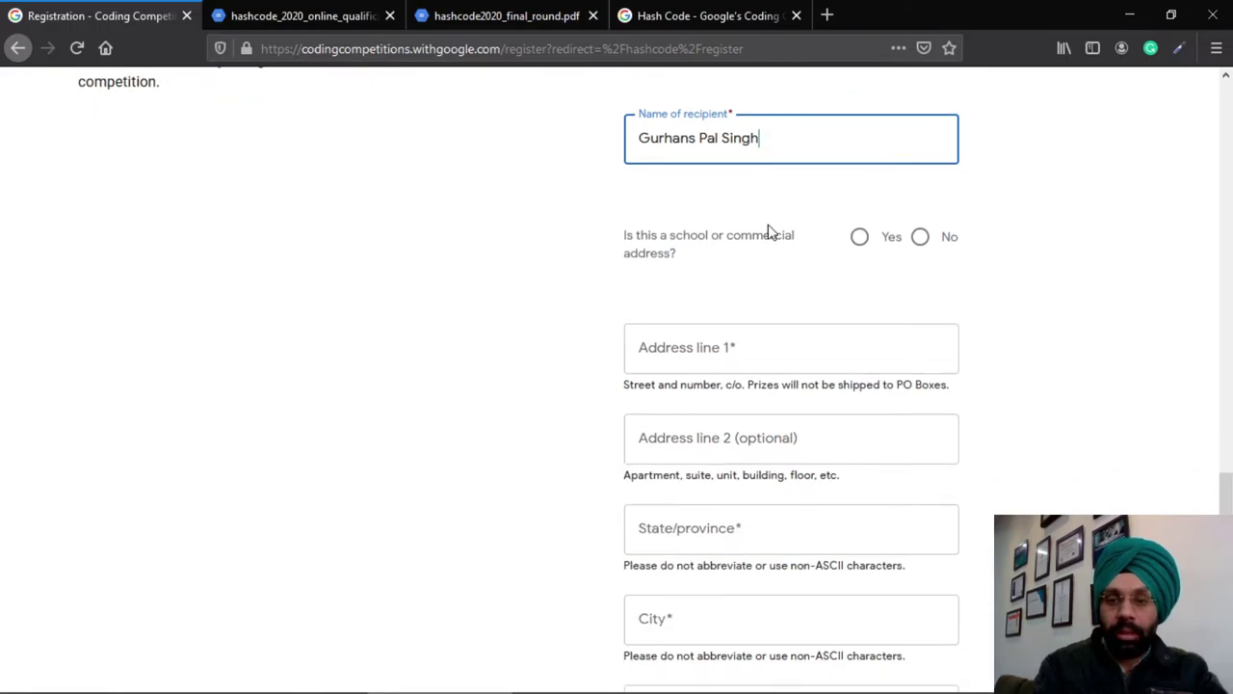
# Mark the address as not school or commercial and begin the street address
pyautogui.click(922, 241)
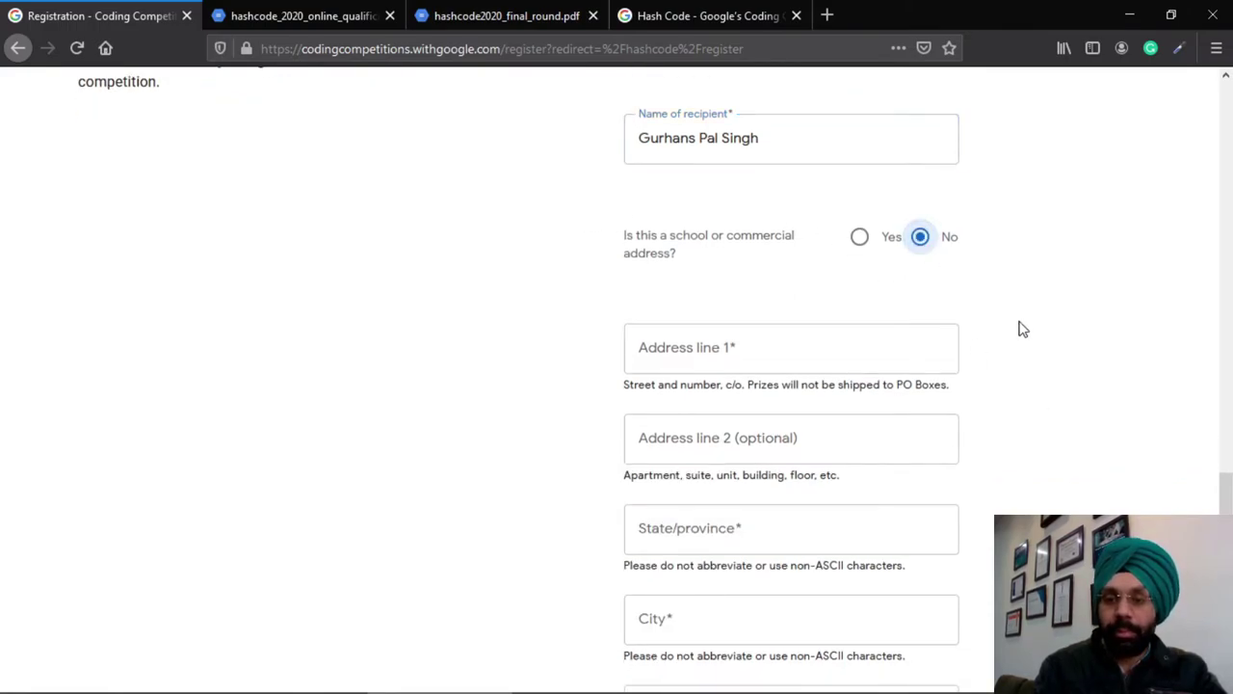
pyautogui.scroll(-2, 1024, 338)
pyautogui.click(738, 193)
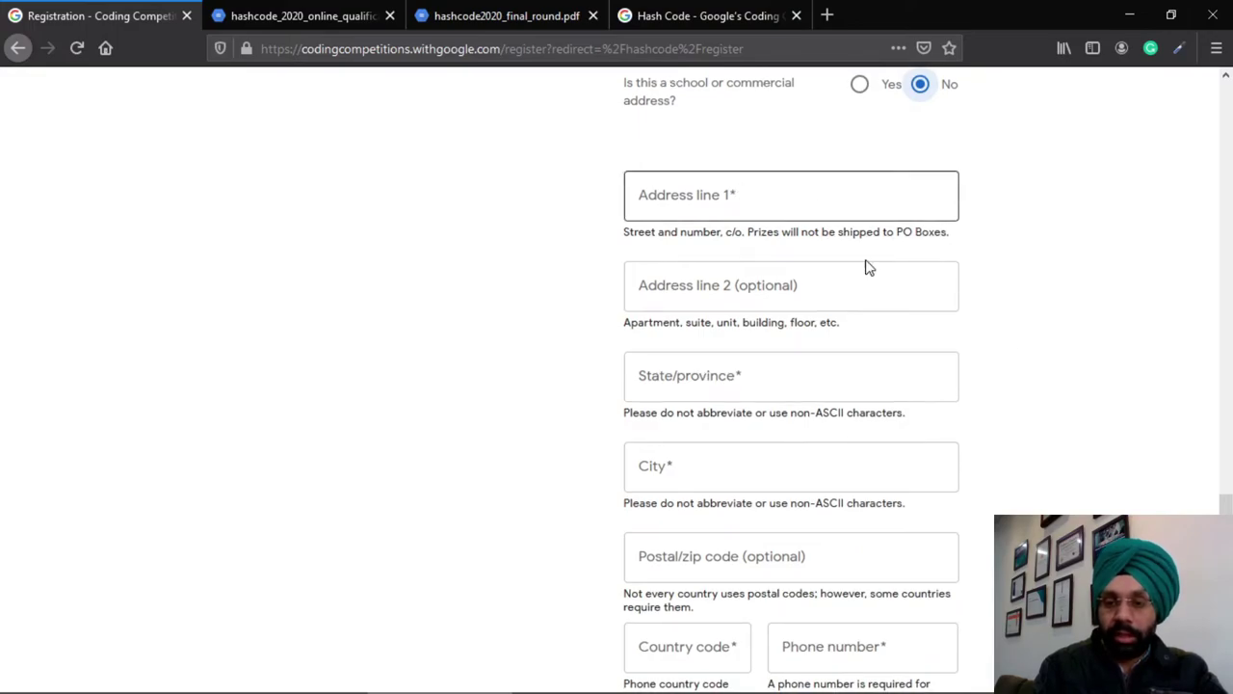
pyautogui.click(768, 217)
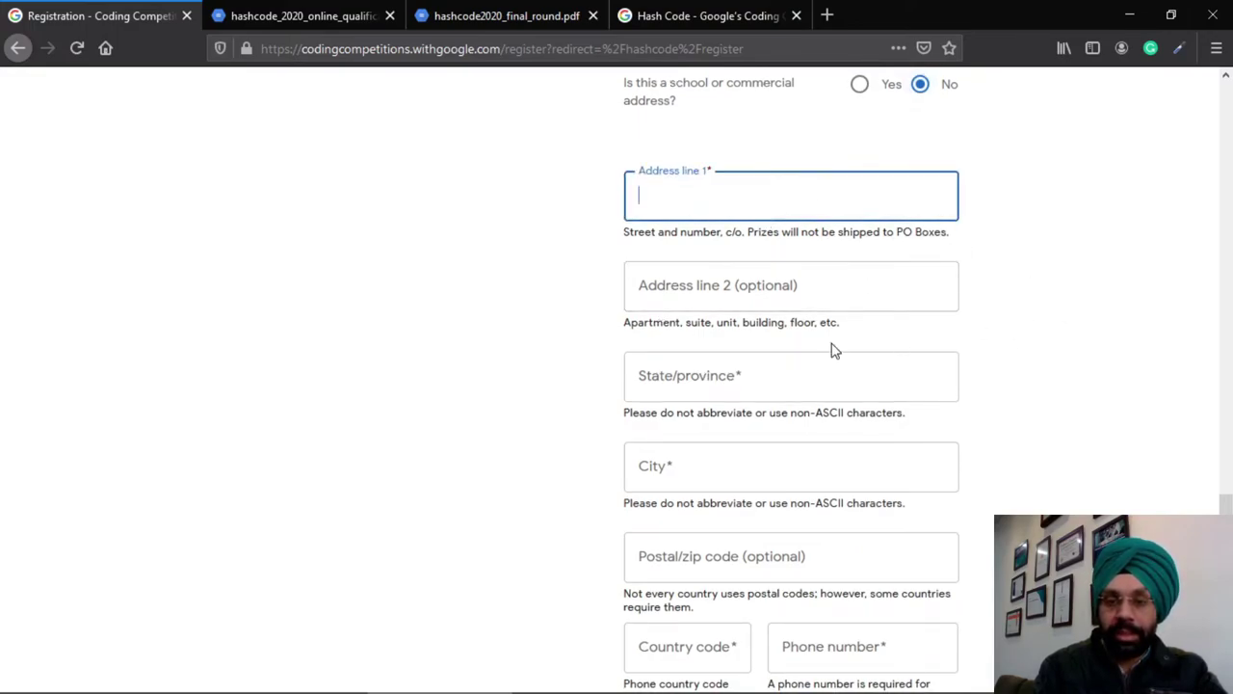
pyautogui.scroll(-3, 955, 461)
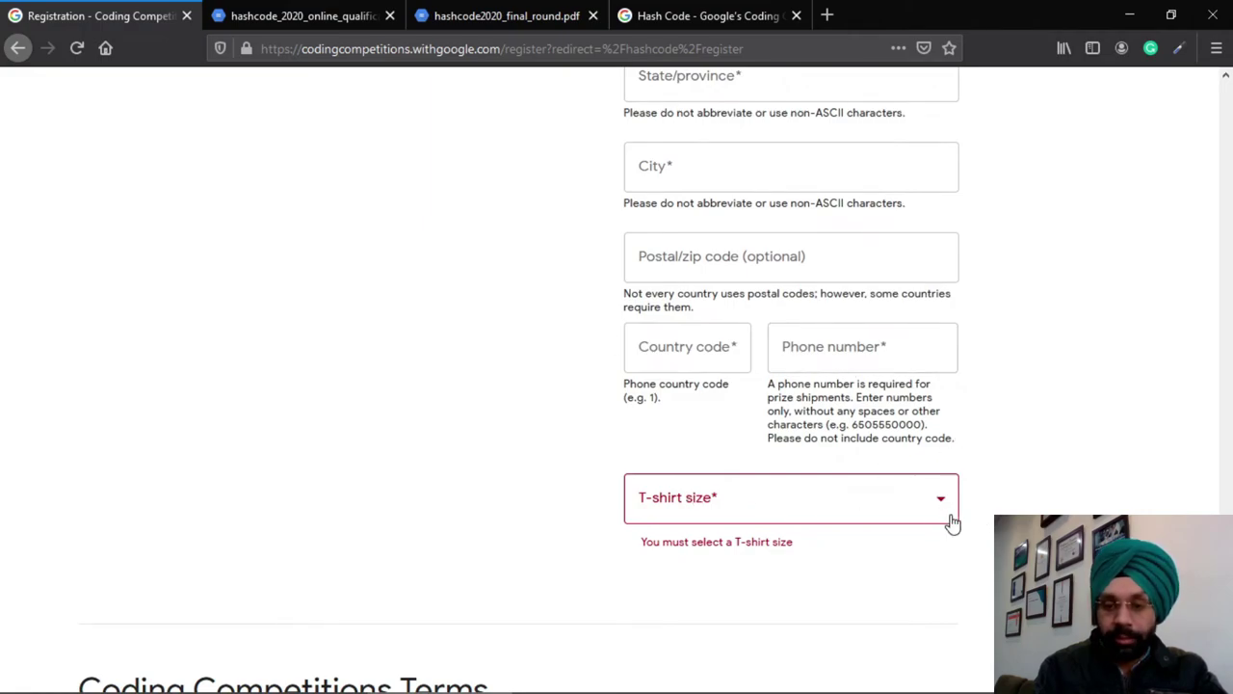
pyautogui.scroll(-3, 987, 312)
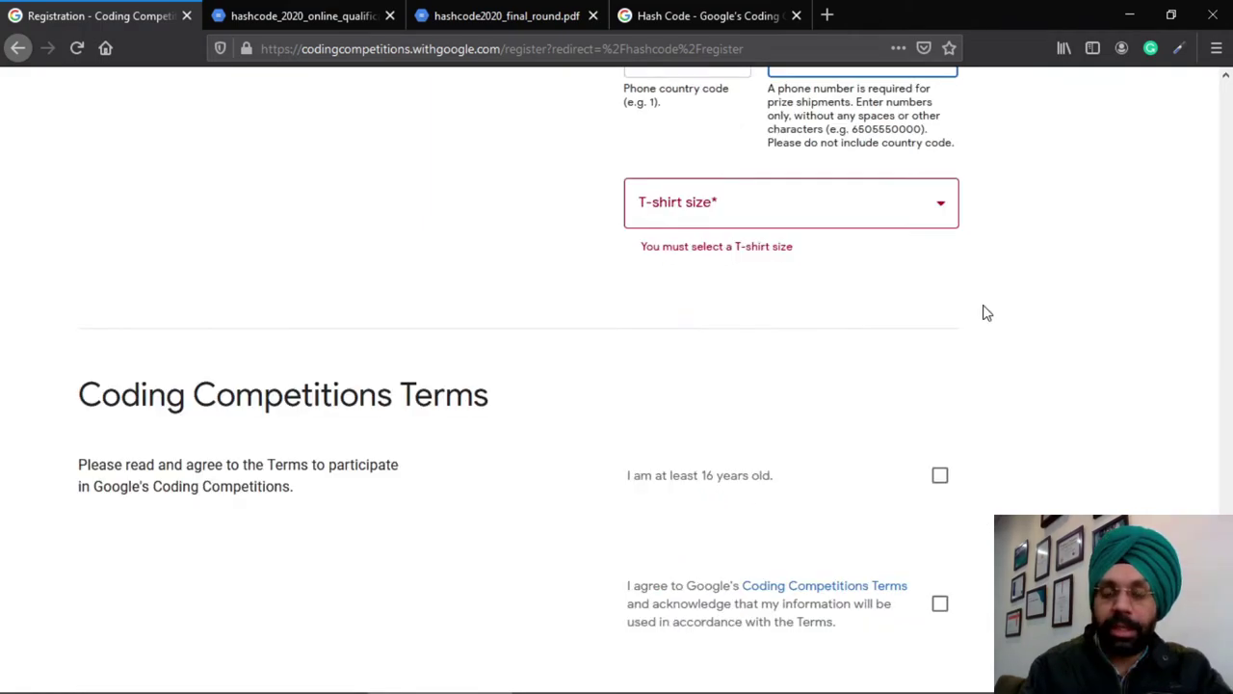
# Choose Men's/Unisex M as the T-shirt size
pyautogui.click(939, 208)
pyautogui.click(940, 210)
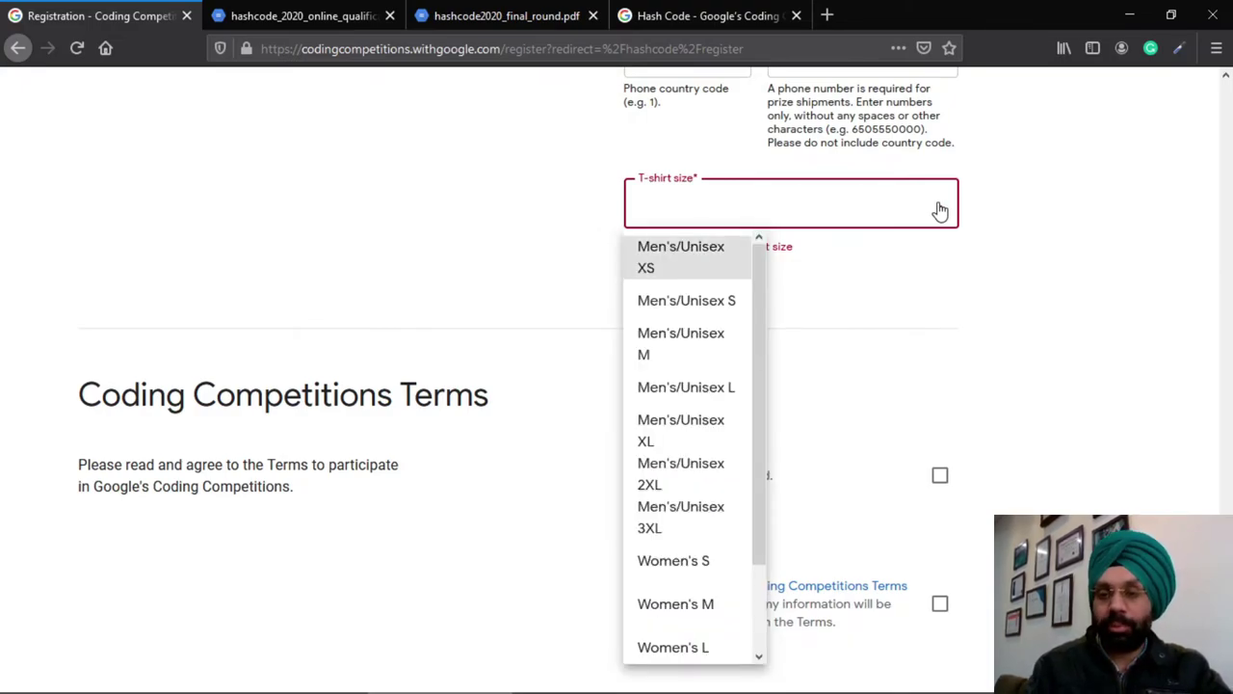
pyautogui.press('Down')
pyautogui.press('Down')
pyautogui.press('Down')
pyautogui.press('Up')
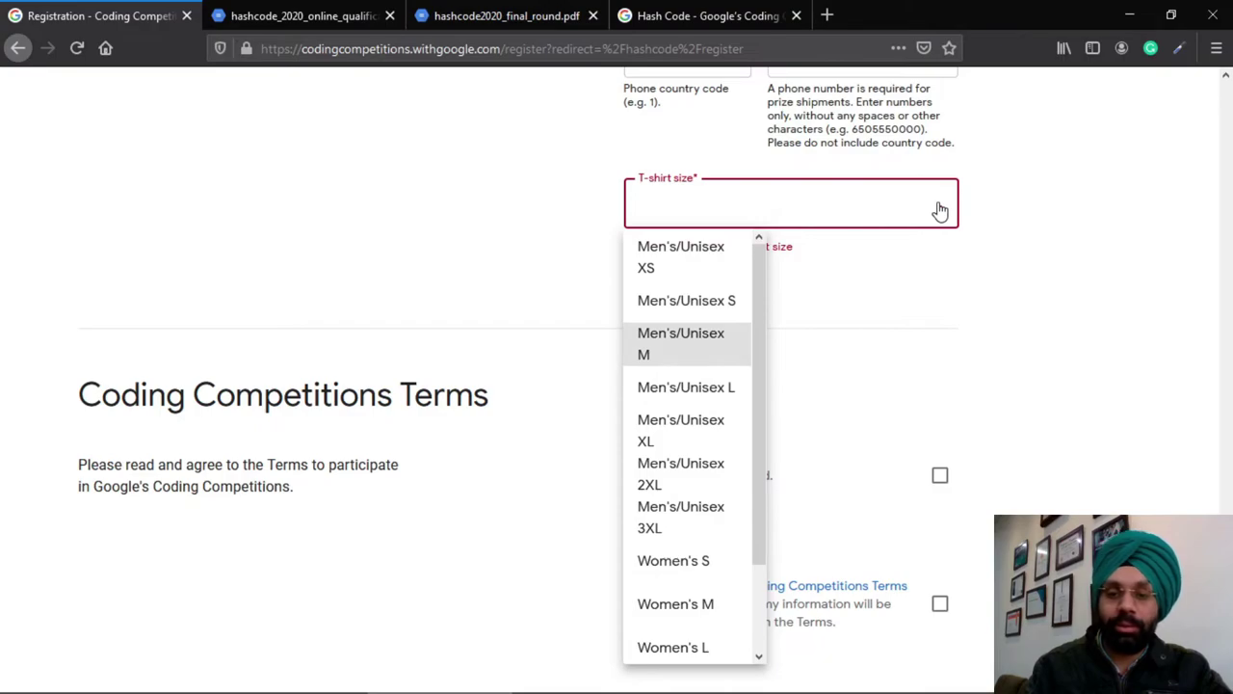
pyautogui.press('Down')
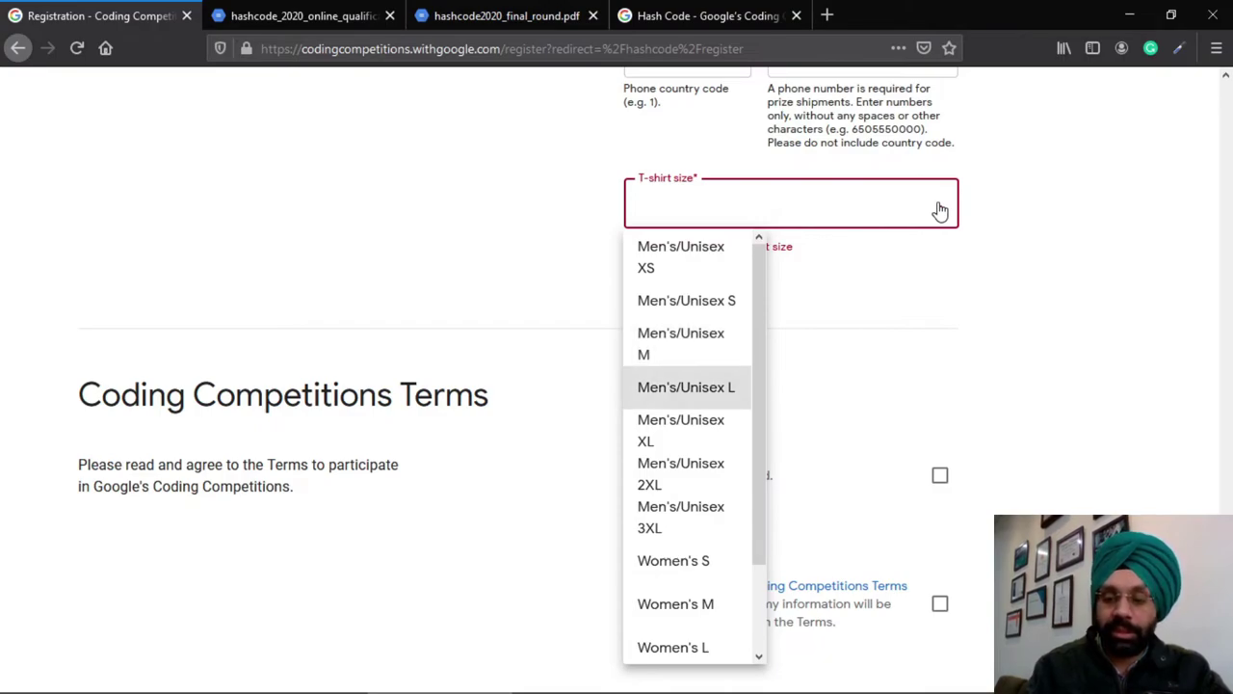
pyautogui.press('Up')
pyautogui.press('Return')
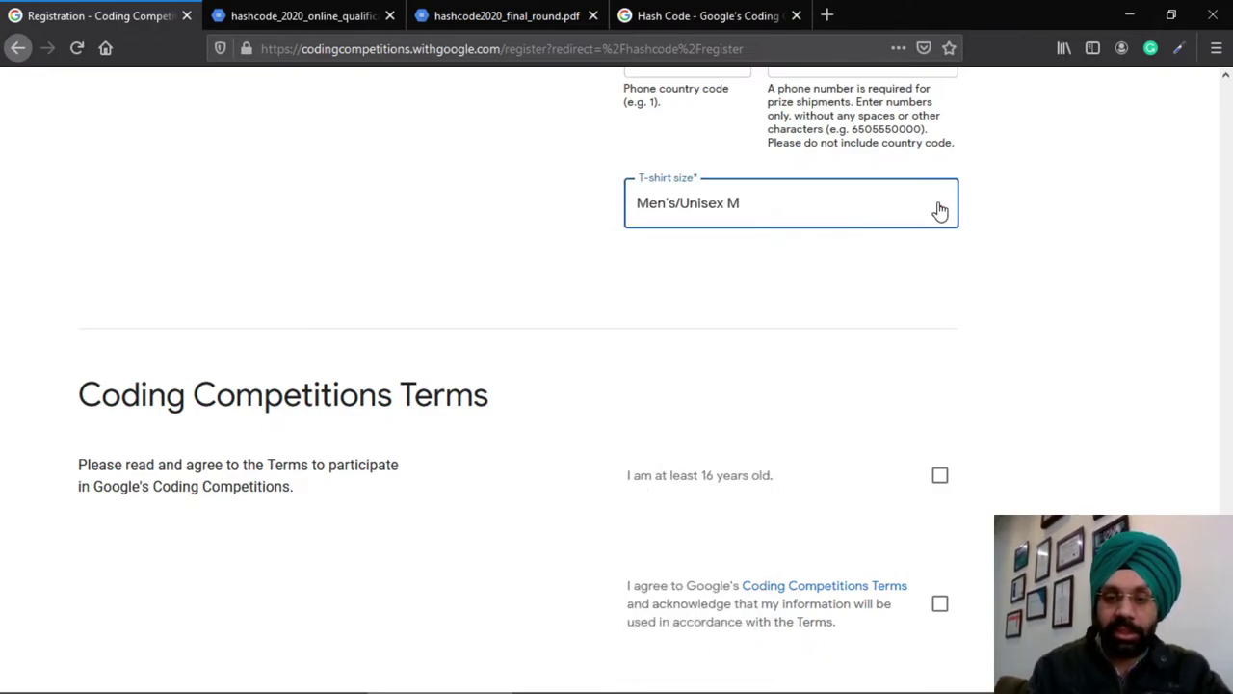
pyautogui.scroll(-2, 981, 366)
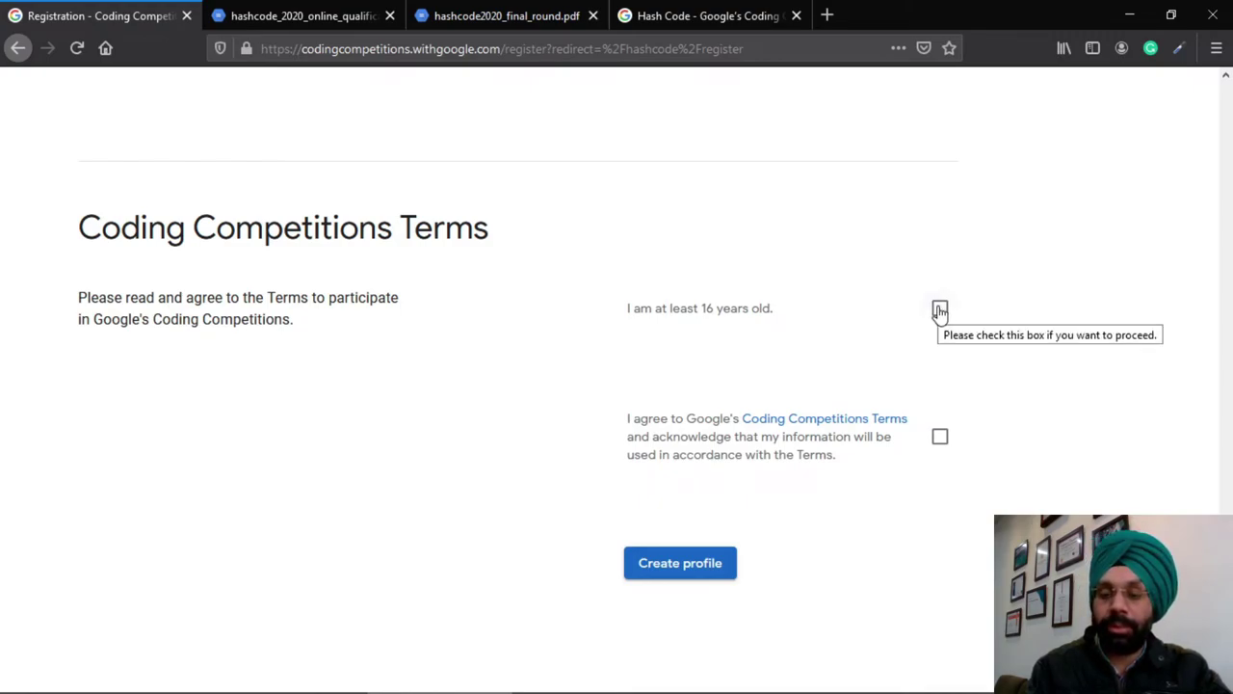
# Confirm being at least 16 and accept the Coding Competitions Terms
pyautogui.click(940, 309)
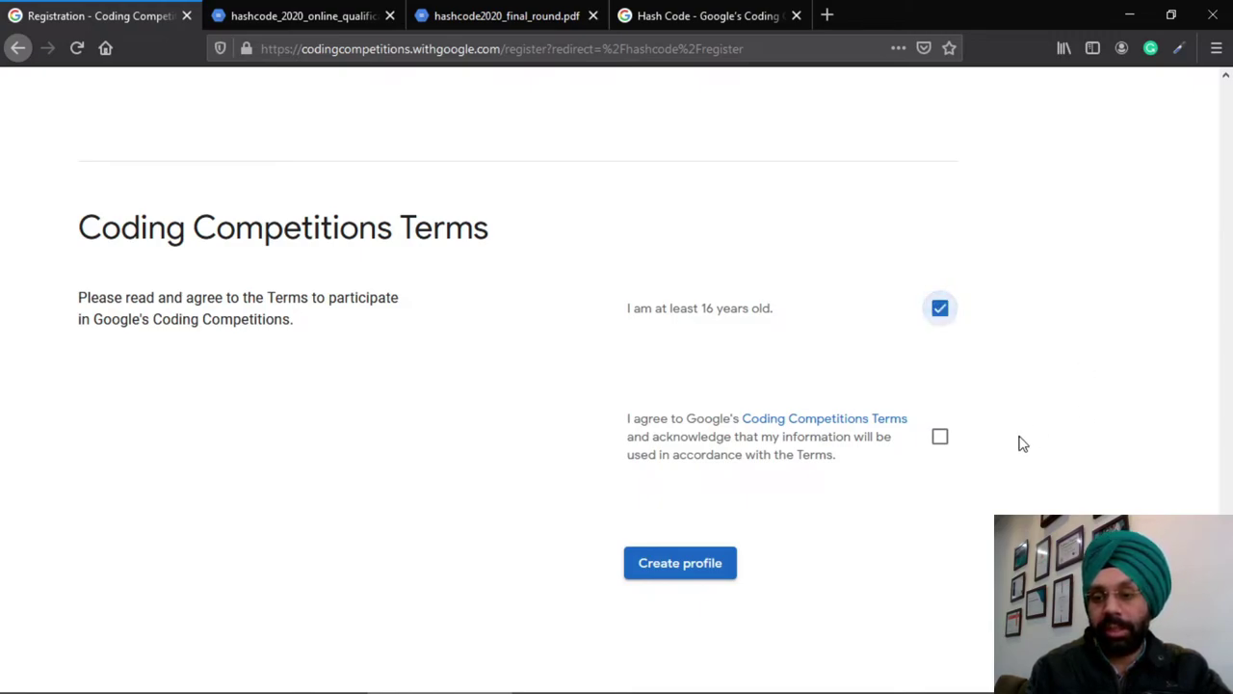
pyautogui.click(940, 440)
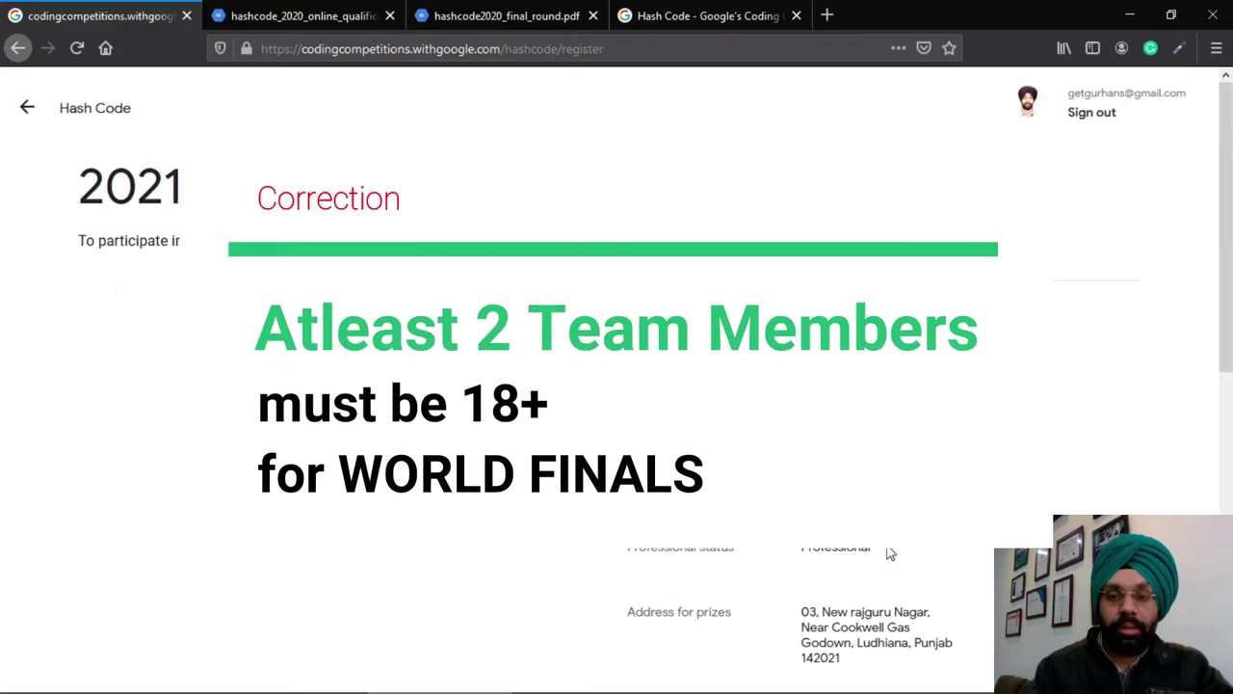
# Agree to the Hash Code rules, opt in to Hash Code emails, and register
pyautogui.scroll(-6, 891, 553)
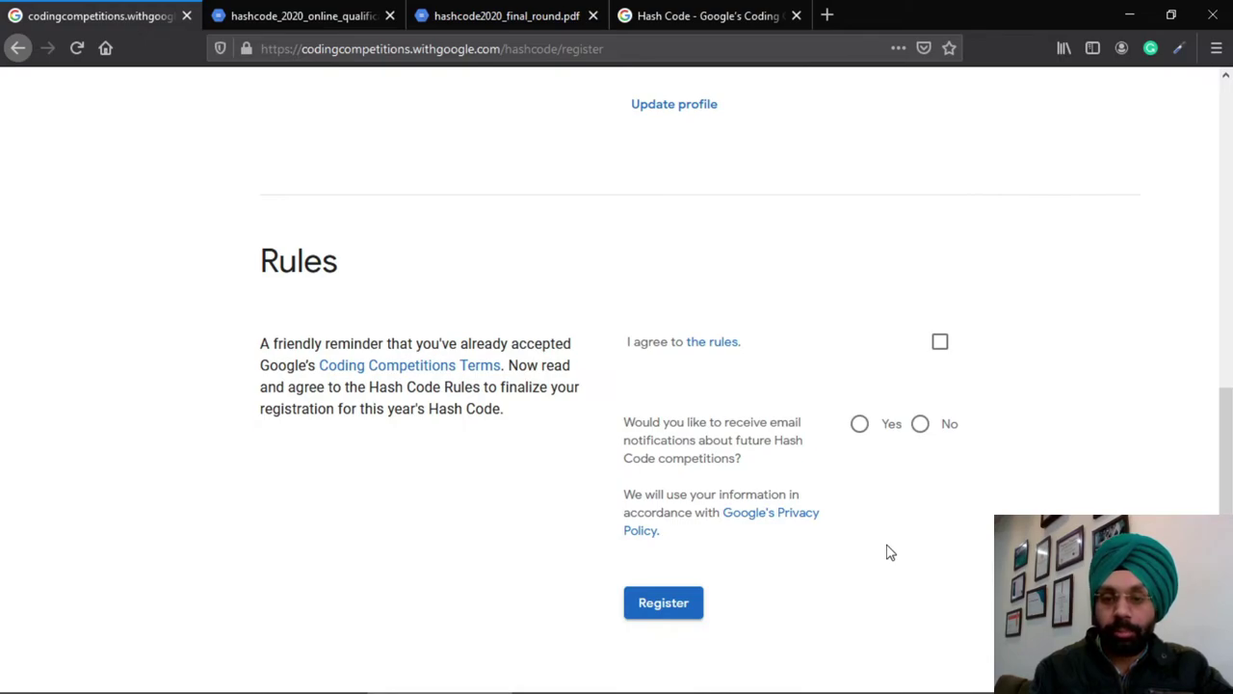
pyautogui.click(941, 352)
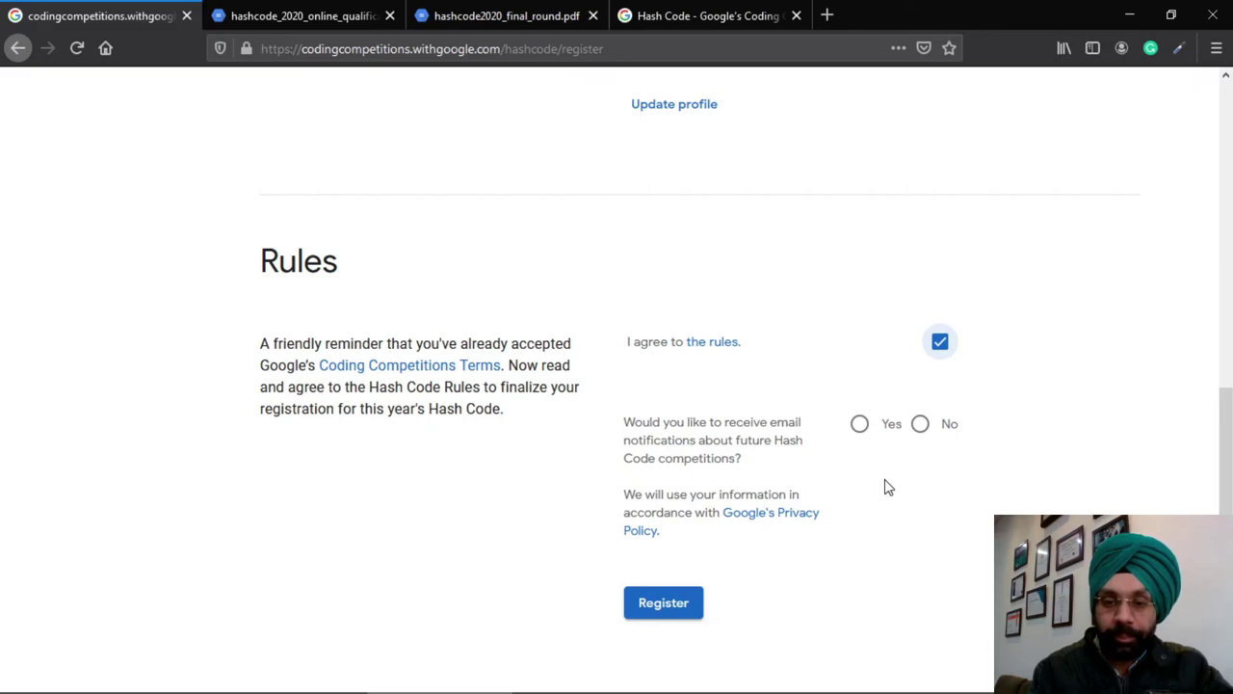
pyautogui.click(860, 430)
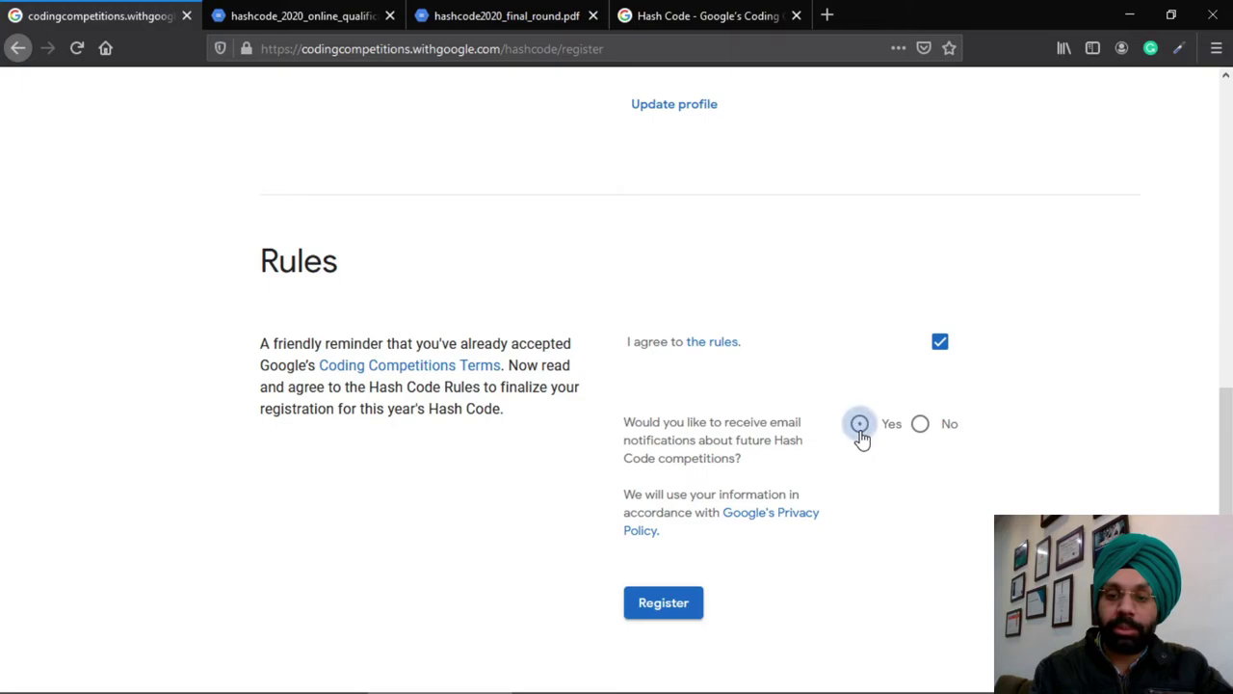
pyautogui.click(652, 610)
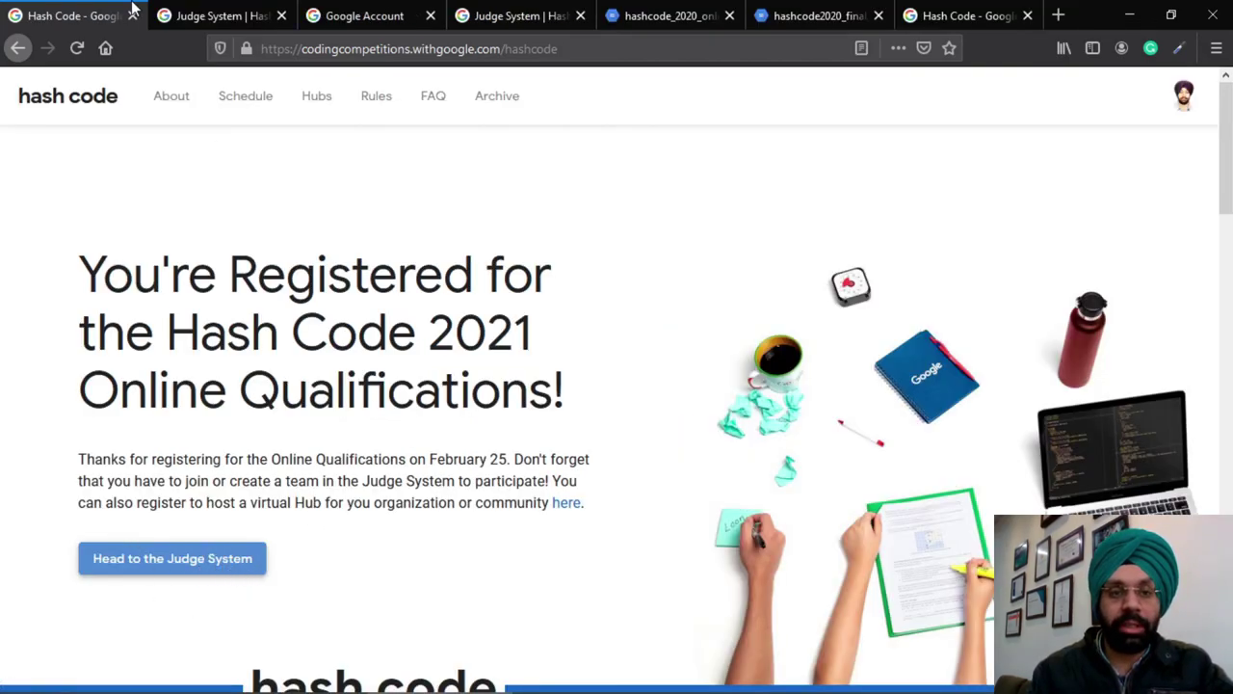
# Switch to the Hash Code Judge System browser tab
pyautogui.click(169, 14)
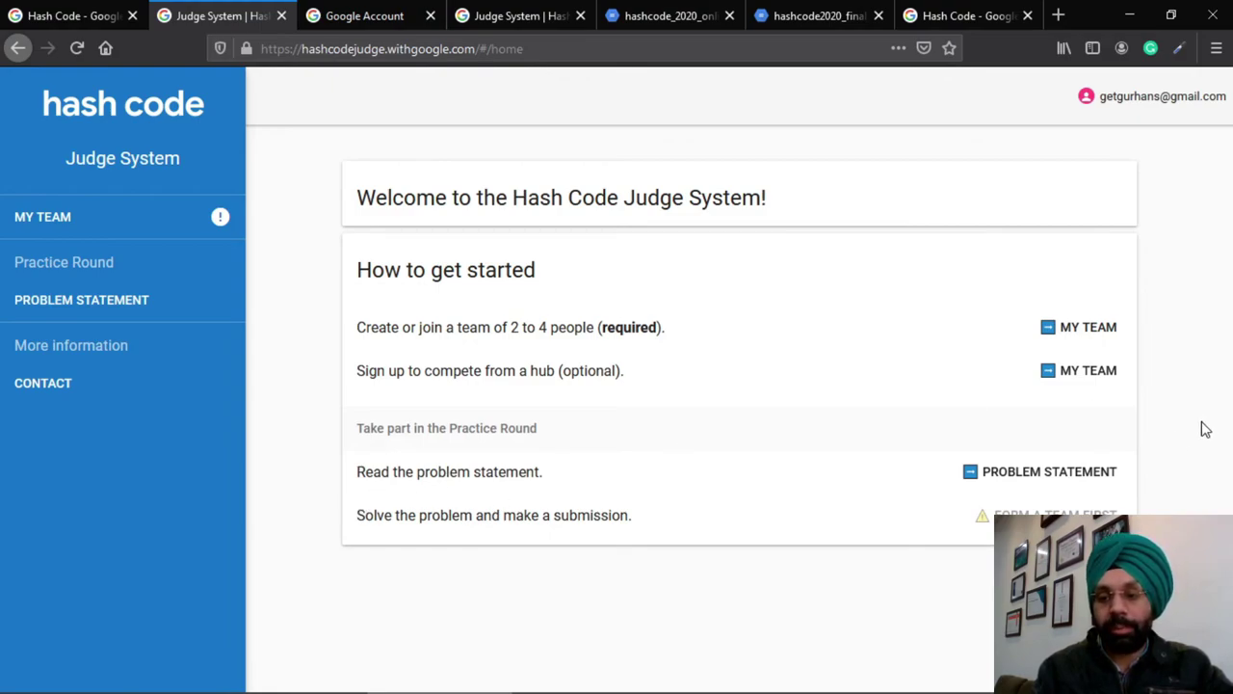
# Read the Practice Round problem statement, then return to the Hash Code tab
pyautogui.click(1046, 472)
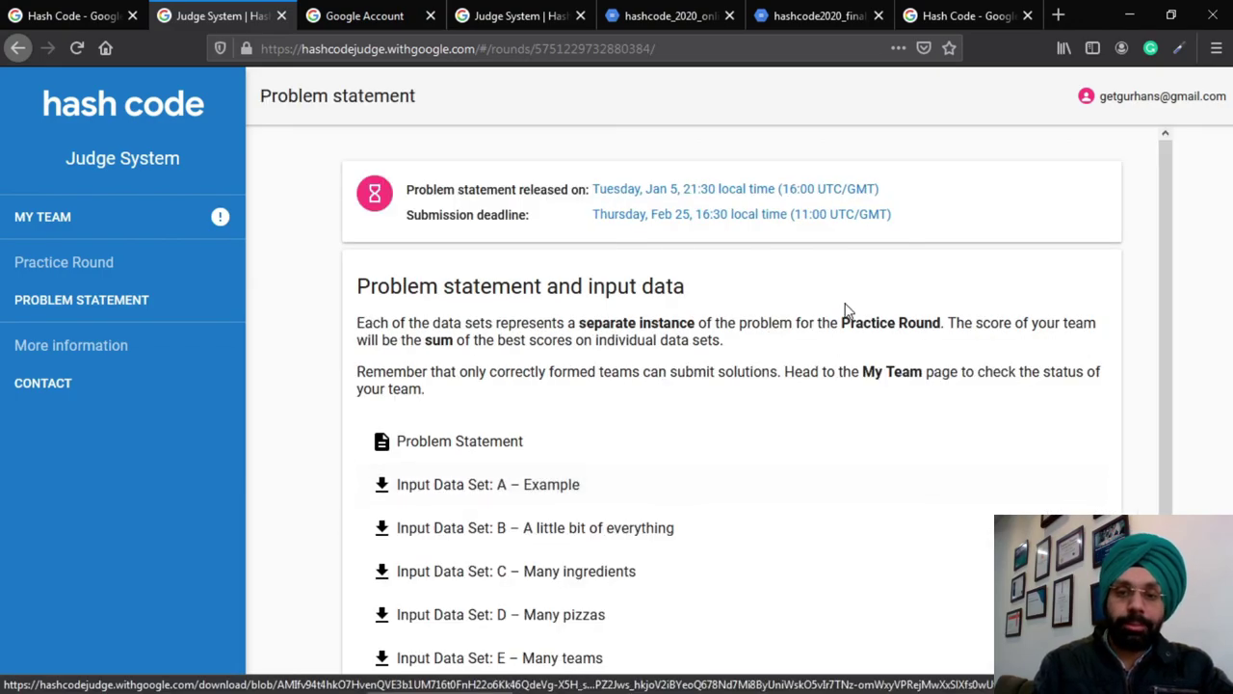
pyautogui.scroll(-1, 845, 309)
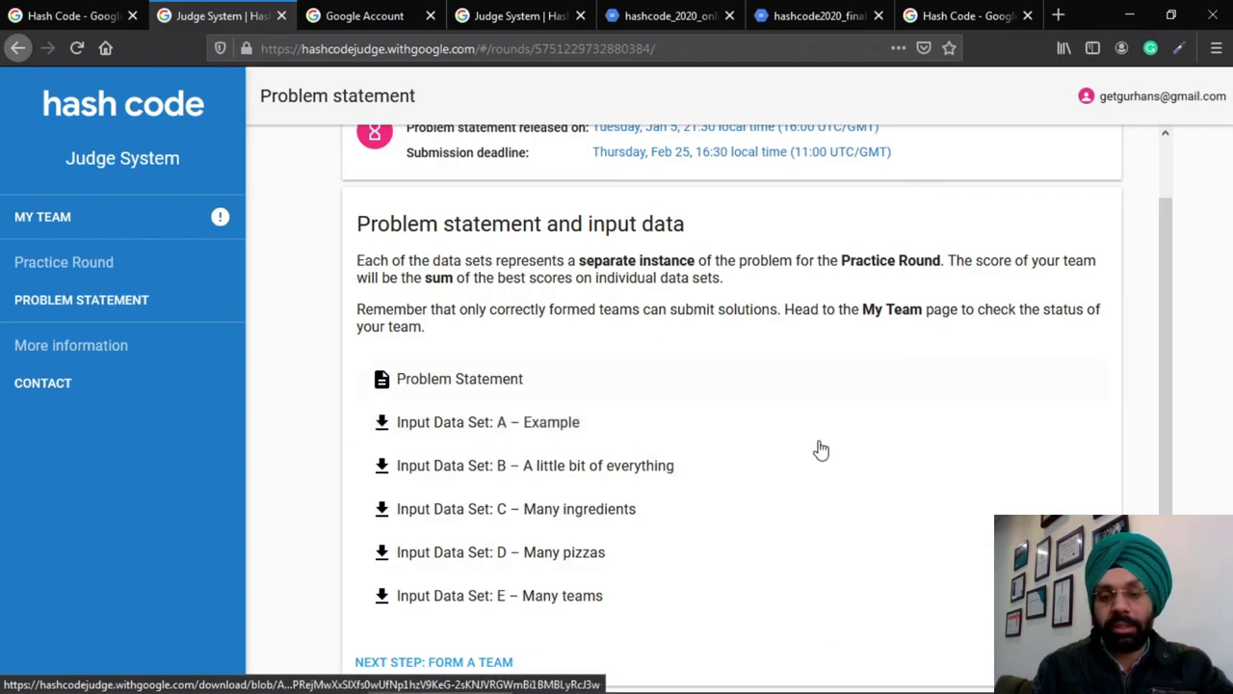
pyautogui.scroll(1, 713, 268)
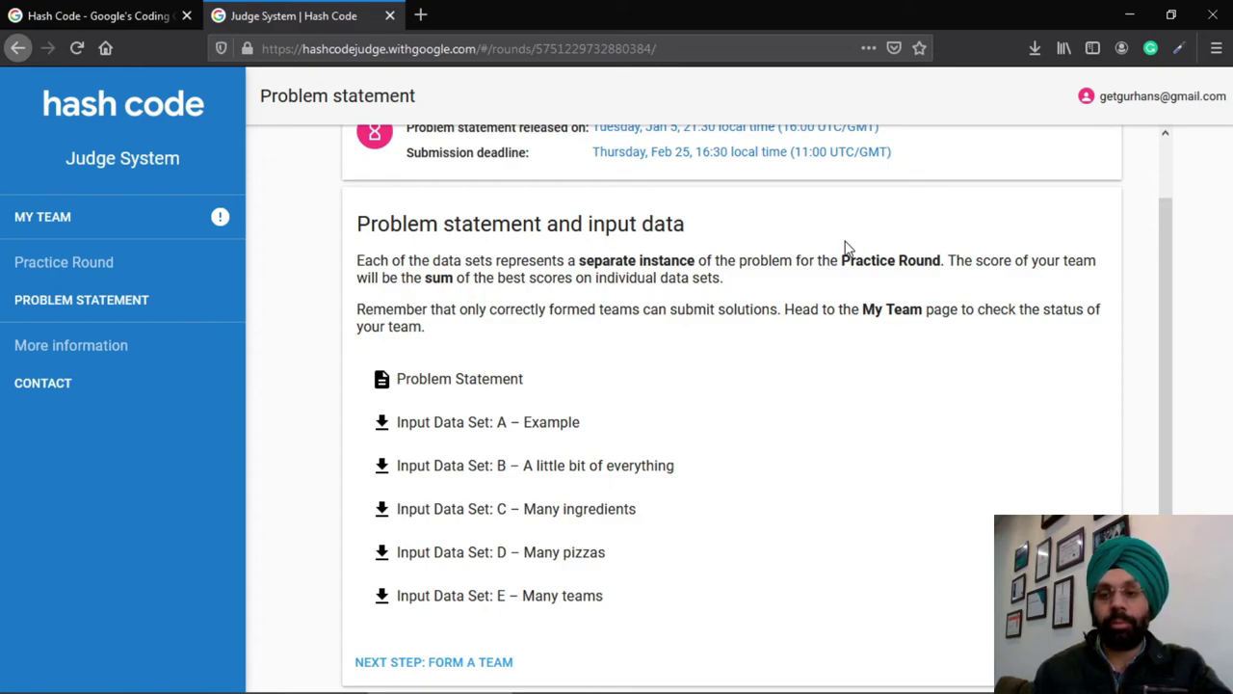
pyautogui.hotkey('ctrl', 'Tab')
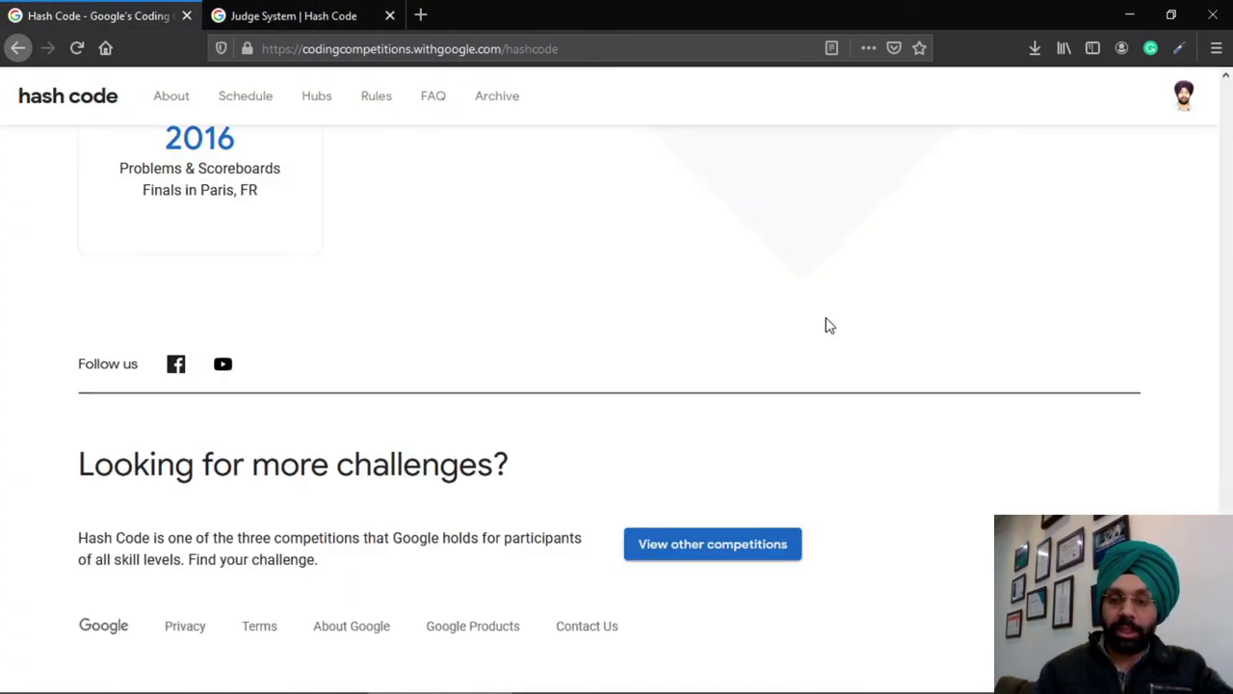
# From the registration confirmation, go to 'View other competitions' to list Hash Code, Code Jam and Kick Start
pyautogui.press('Home')
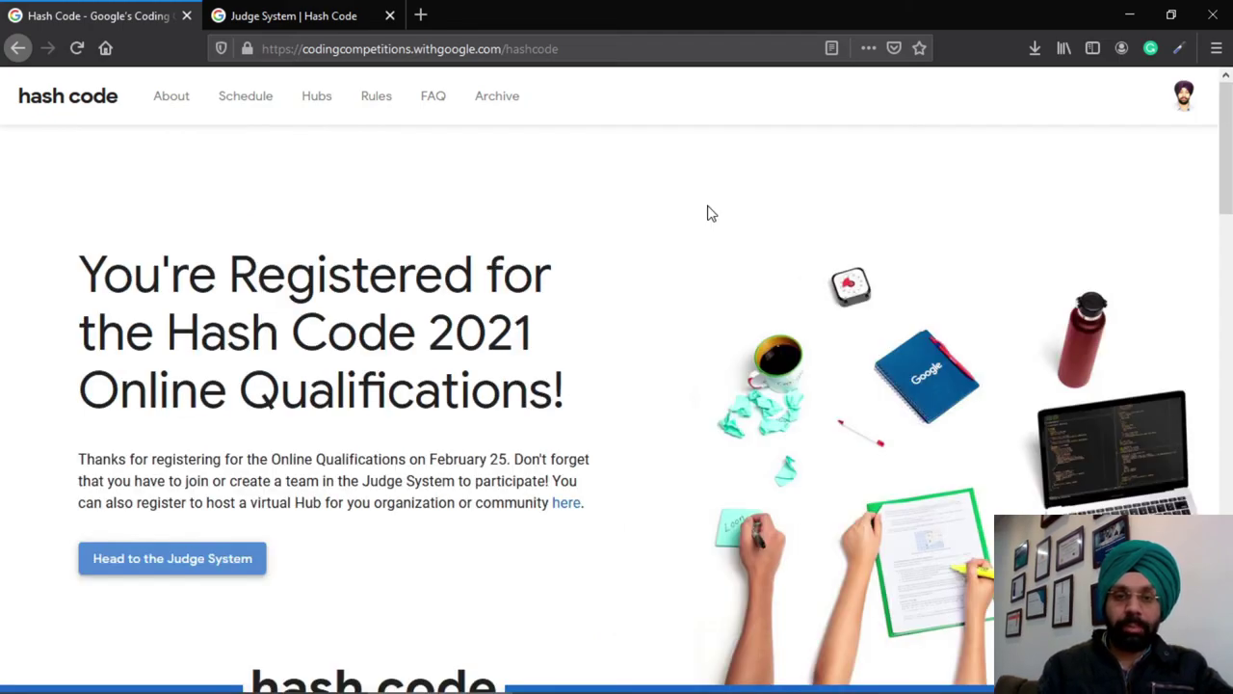
pyautogui.scroll(-20, 707, 212)
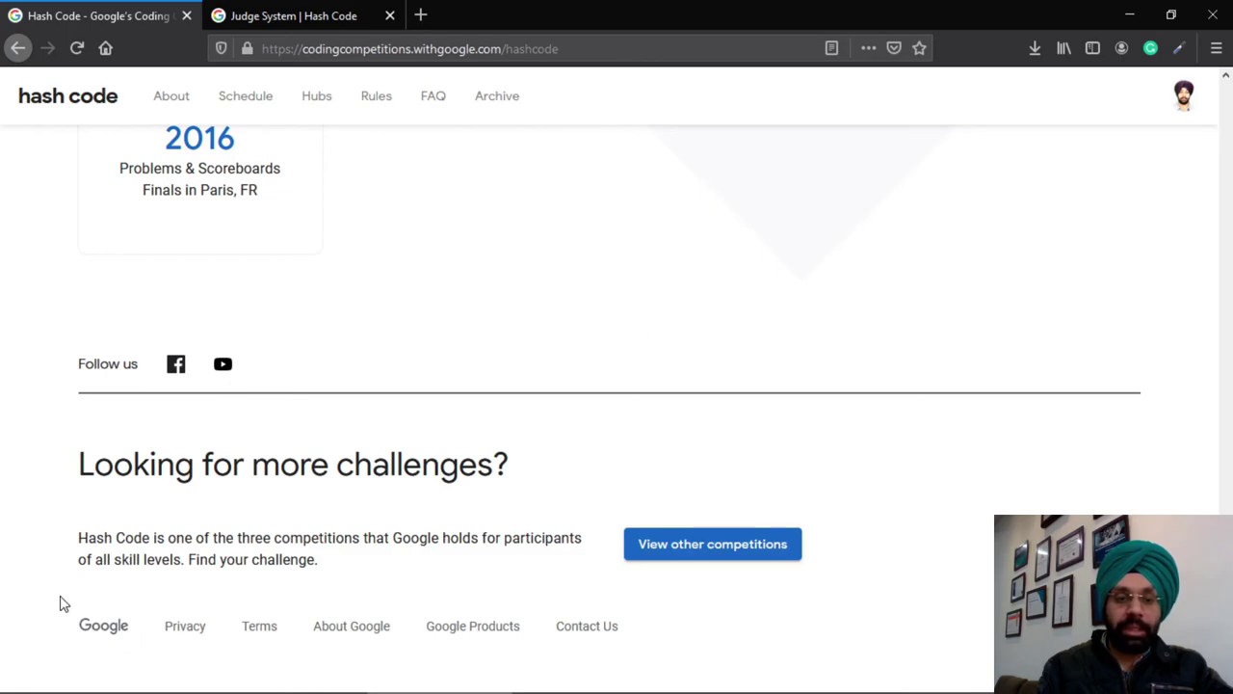
pyautogui.click(701, 562)
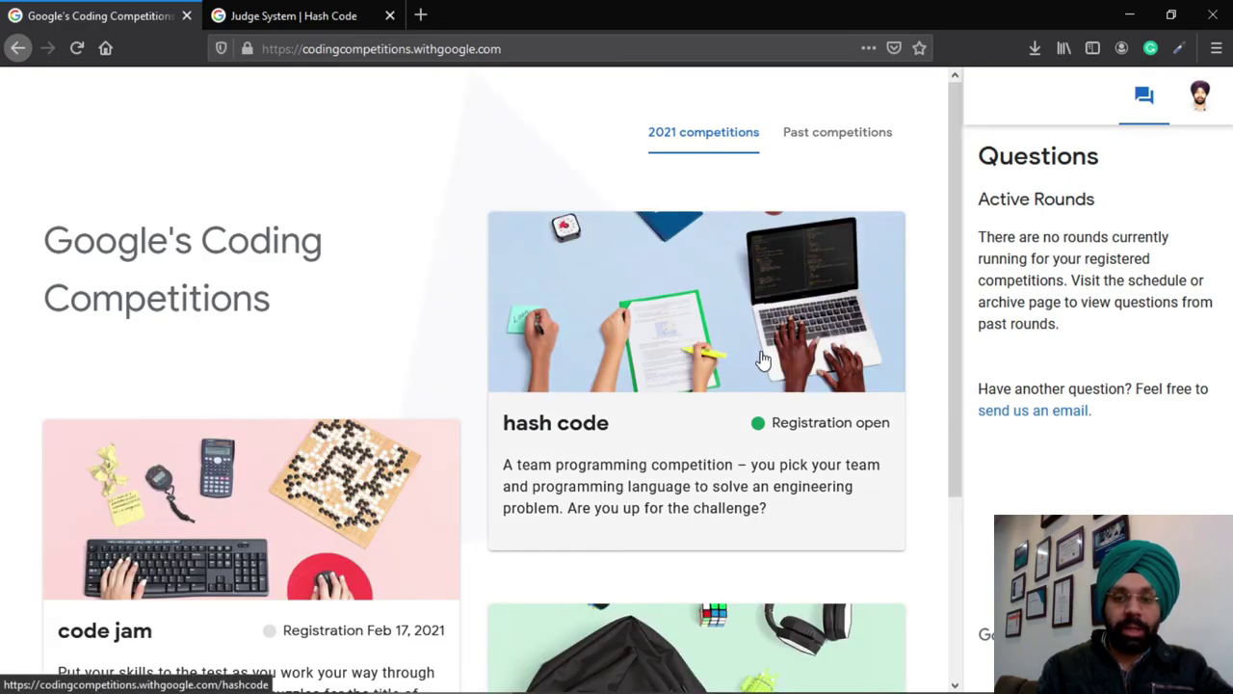
pyautogui.scroll(-3, 762, 360)
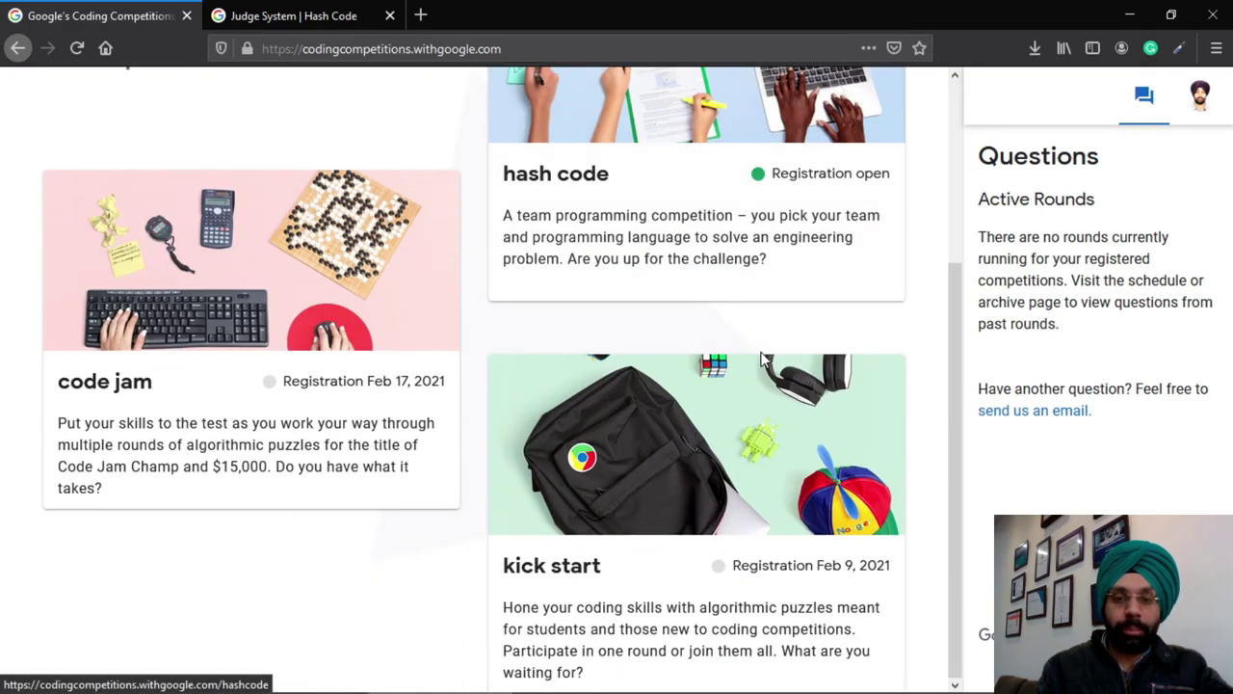